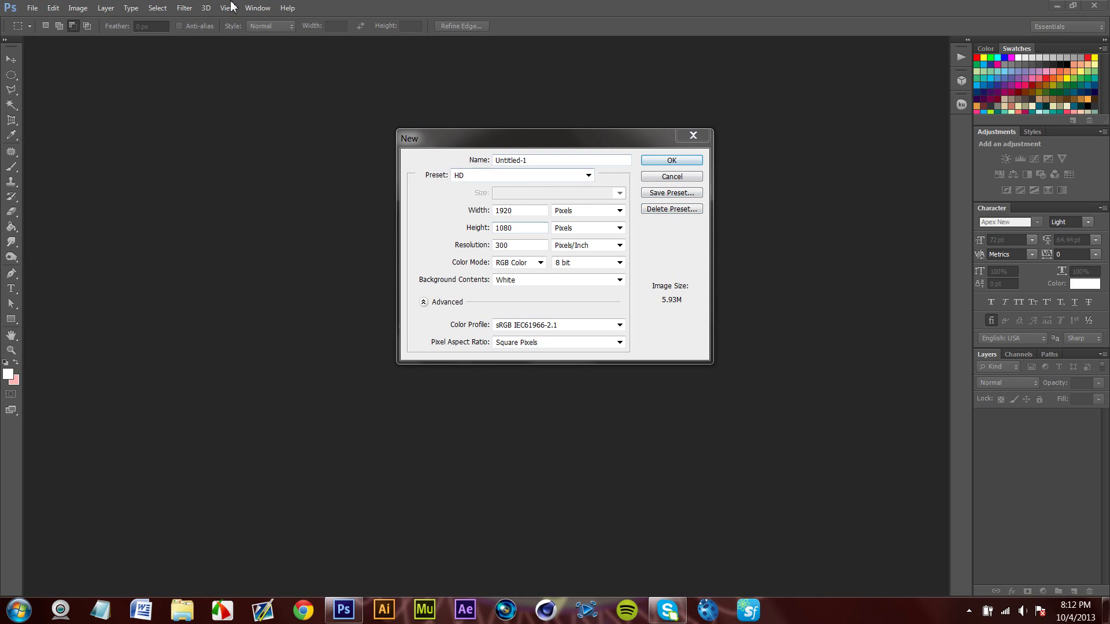
# Accept the New dialog at 1920 × 1080 to create the blank white Untitled-1 canvas
pyautogui.click(361, 205)
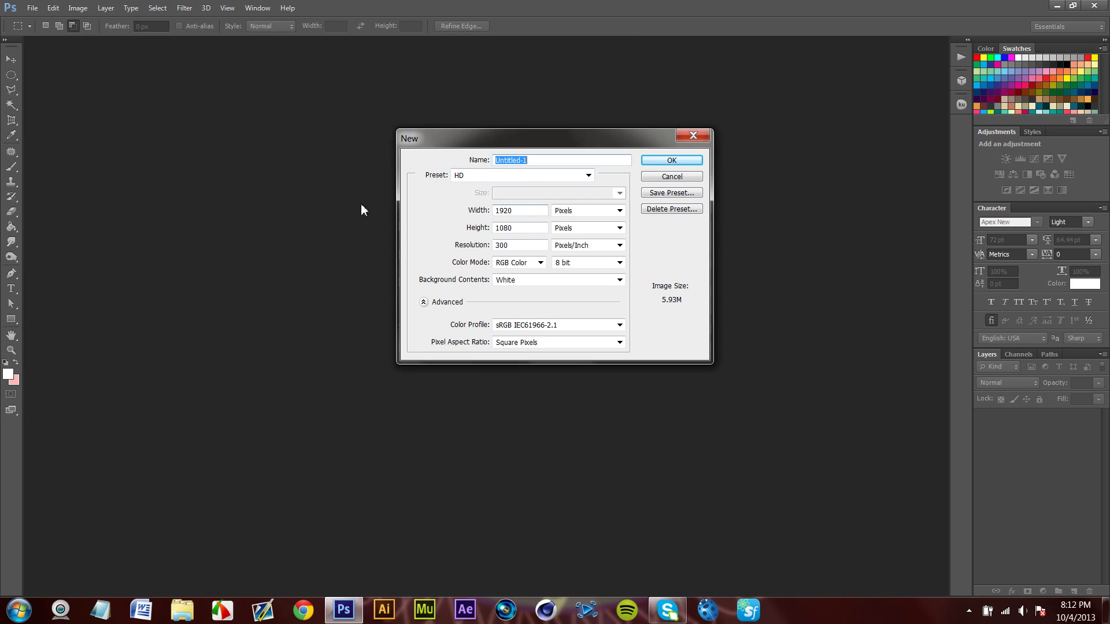
pyautogui.click(534, 227)
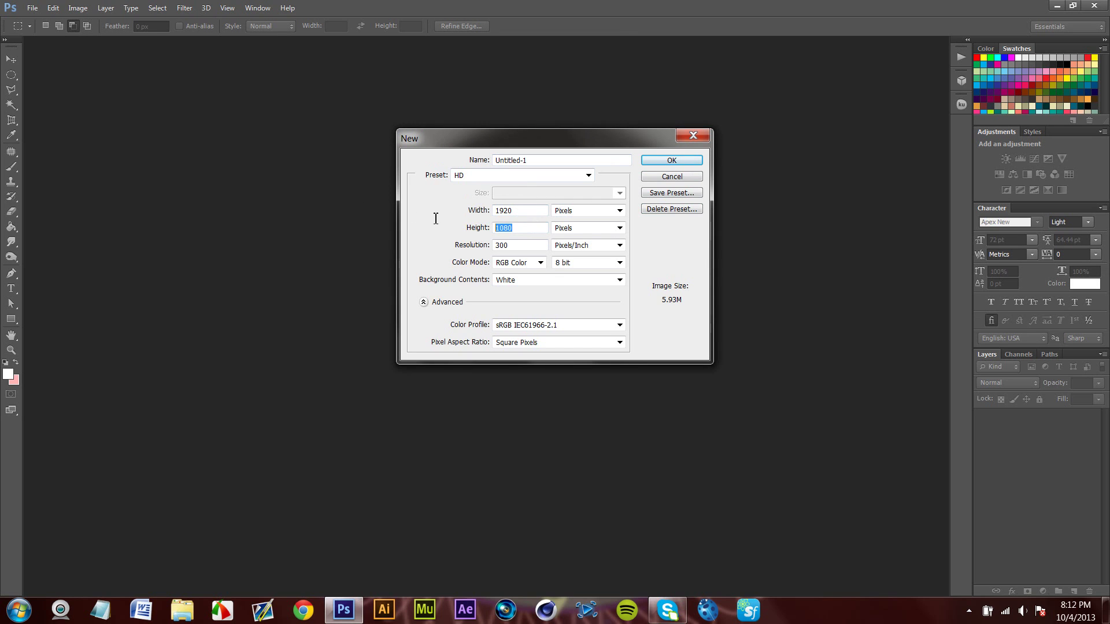
pyautogui.click(548, 230)
pyautogui.hotkey('ctrl', 'a')
pyautogui.click(677, 162)
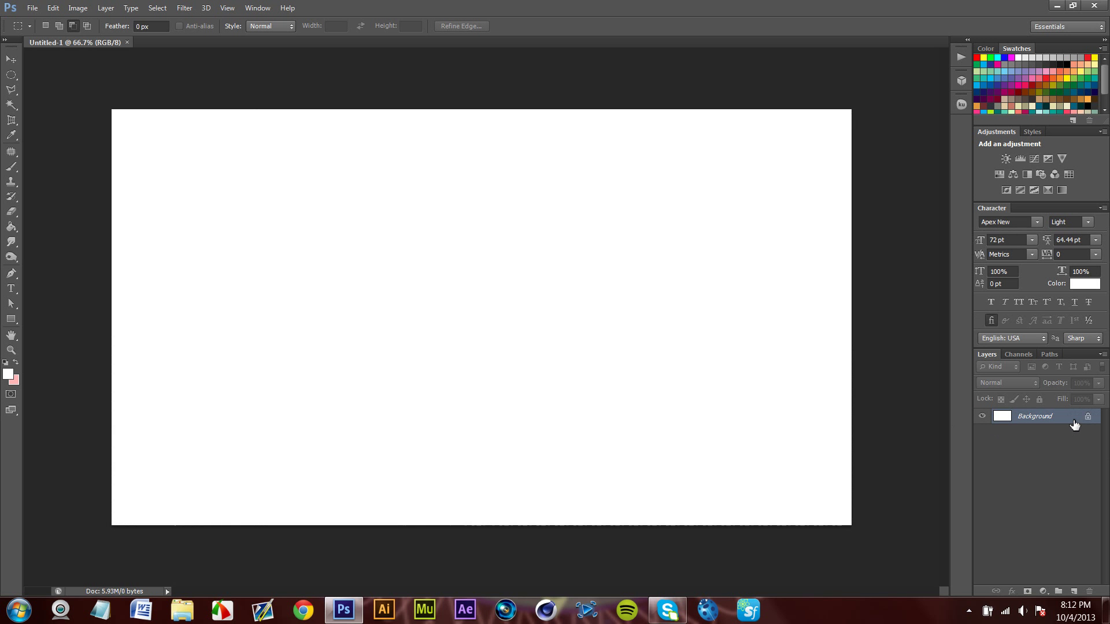
# Convert Background to Layer 0, fit the canvas on screen, and add Layer 1 above
pyautogui.doubleClick(1074, 425)
pyautogui.press('Return')
pyautogui.hotkey('ctrl', '0')
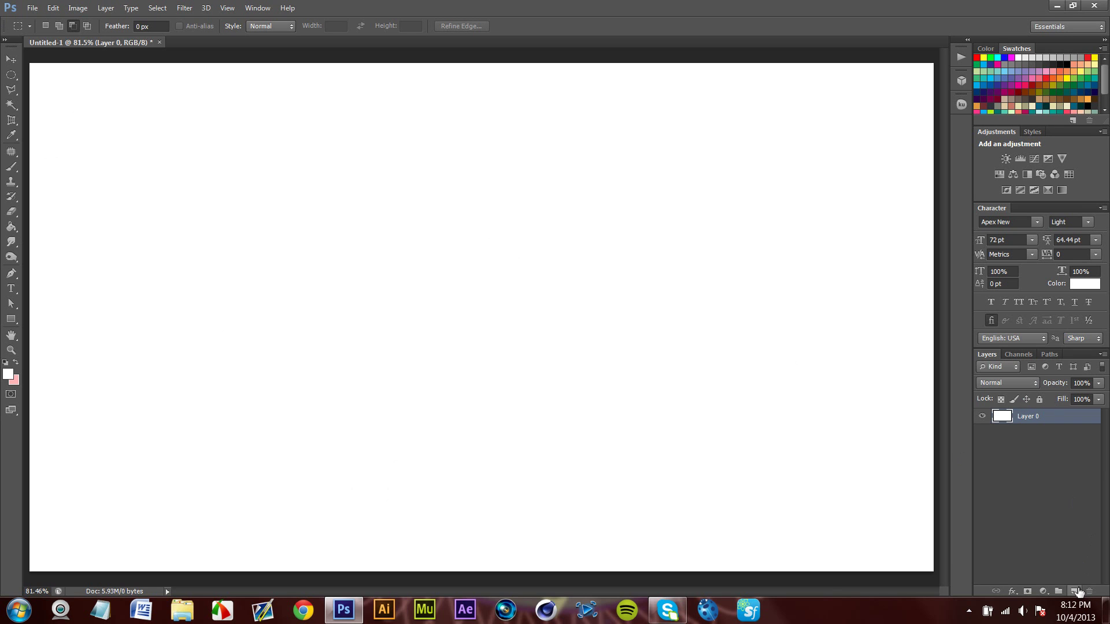
pyautogui.click(1074, 591)
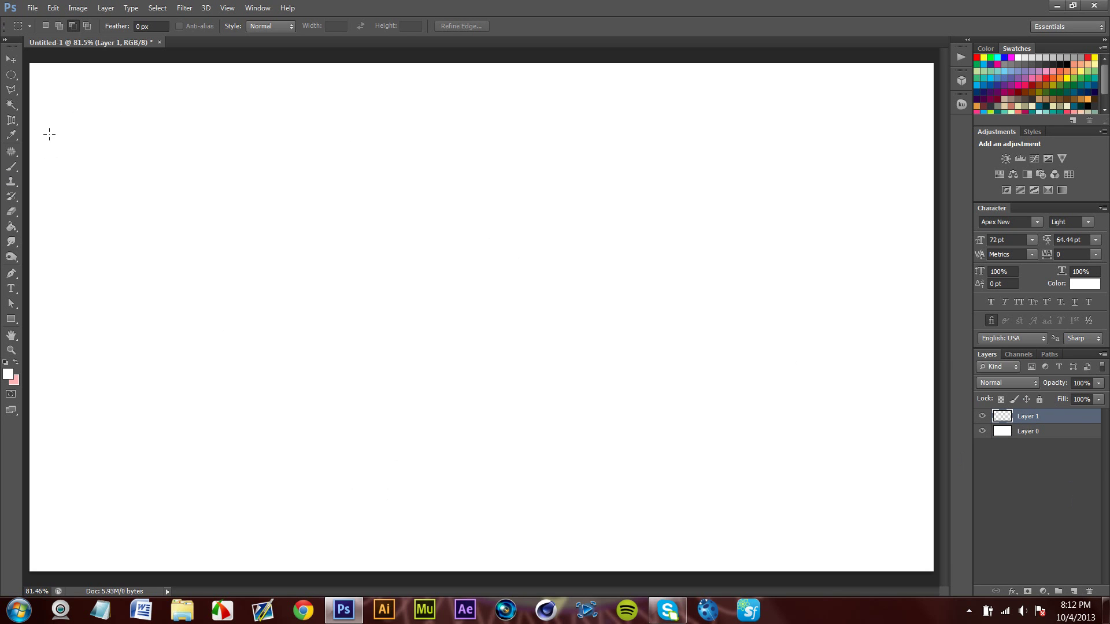
# Outline an upright triangle with the Polygonal Lasso tool
pyautogui.click(16, 98)
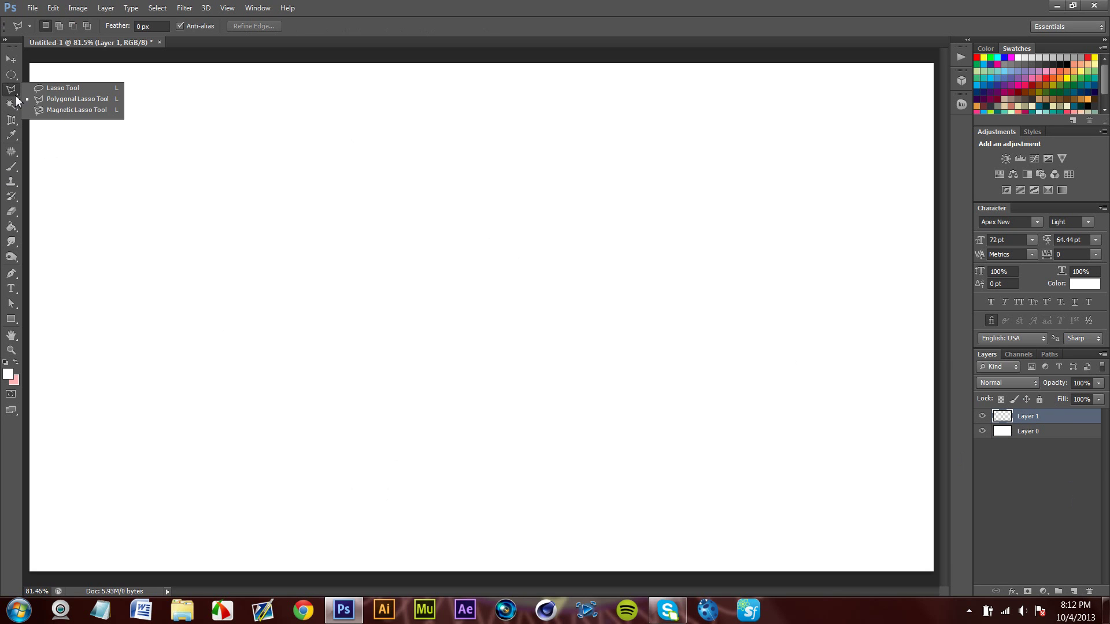
pyautogui.click(54, 101)
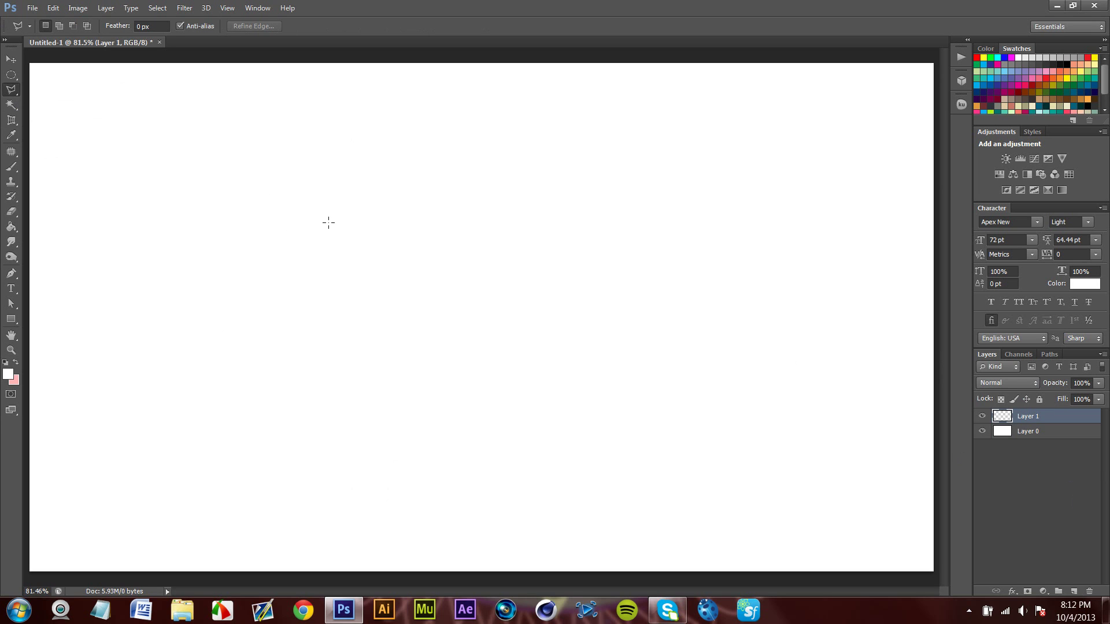
pyautogui.click(357, 220)
pyautogui.click(466, 332)
pyautogui.click(275, 334)
pyautogui.click(358, 220)
# Set the background colour to mint green (#7bffc2), with white kept as foreground
pyautogui.click(16, 382)
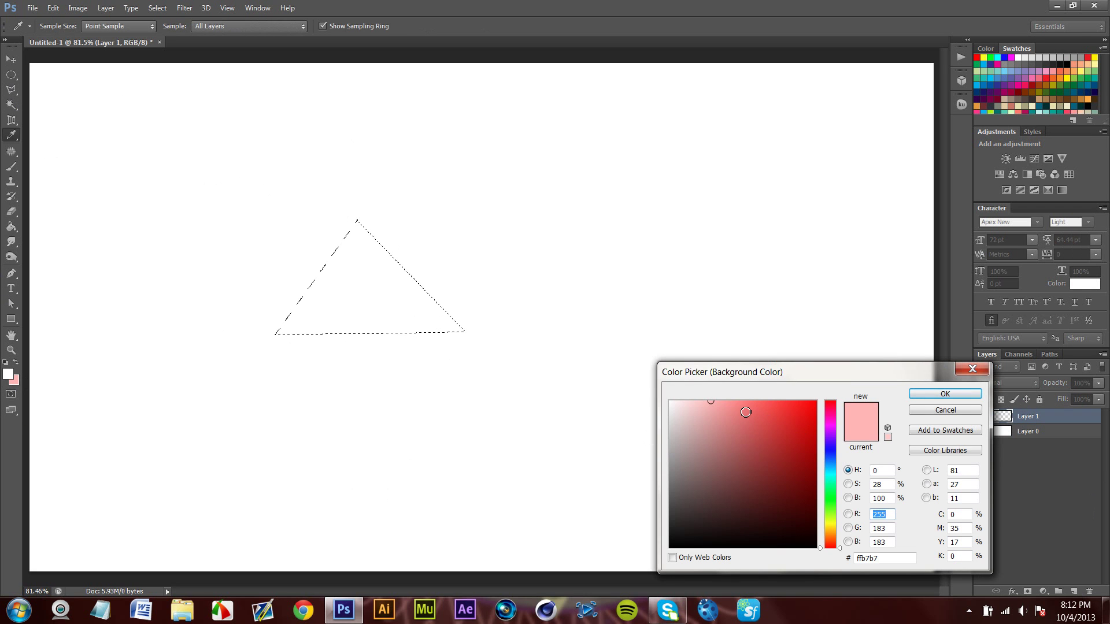
pyautogui.moveTo(745, 411); pyautogui.dragTo(733, 363)
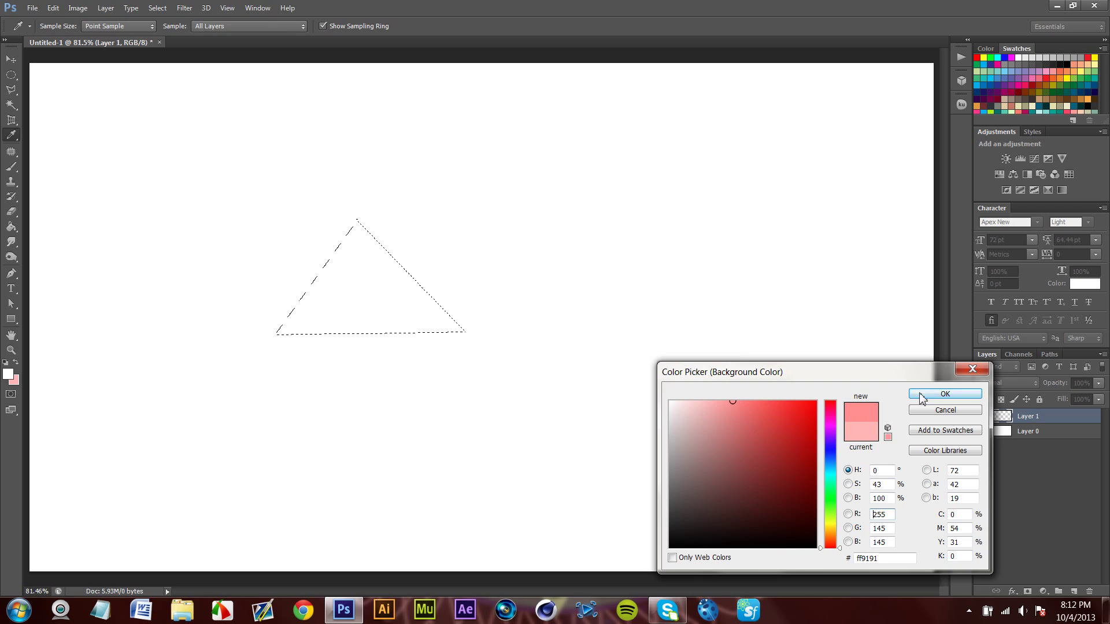
pyautogui.click(945, 393)
pyautogui.click(16, 384)
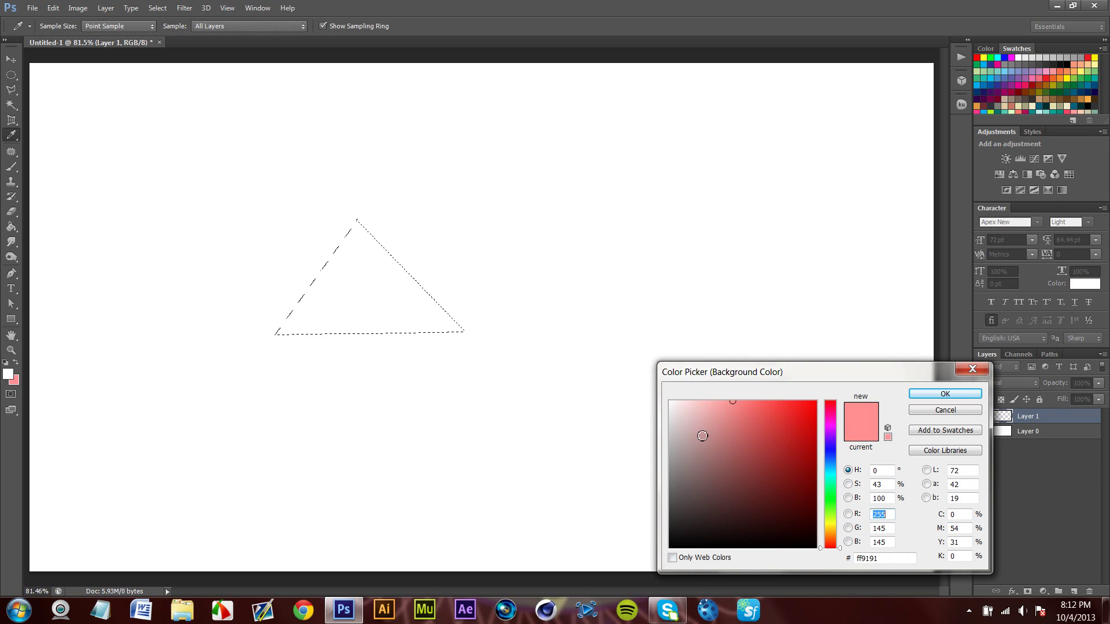
pyautogui.moveTo(837, 485); pyautogui.dragTo(834, 489)
pyautogui.moveTo(801, 406)
pyautogui.mouseDown()
pyautogui.moveTo(775, 345)
pyautogui.moveTo(746, 328)
pyautogui.mouseUp()
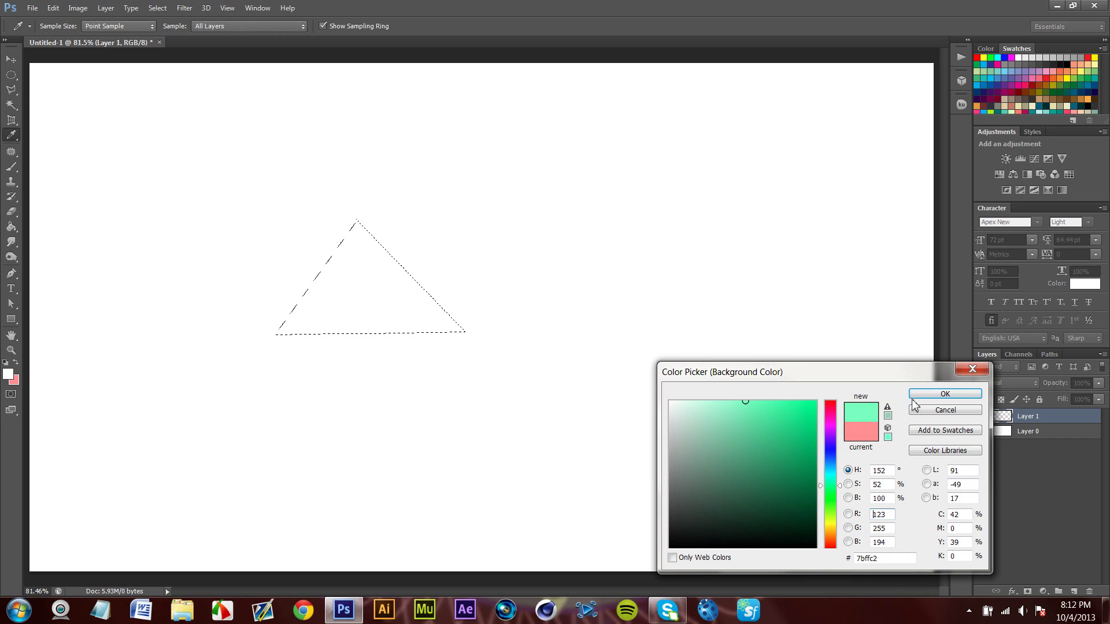
pyautogui.click(943, 399)
pyautogui.click(17, 365)
pyautogui.click(16, 364)
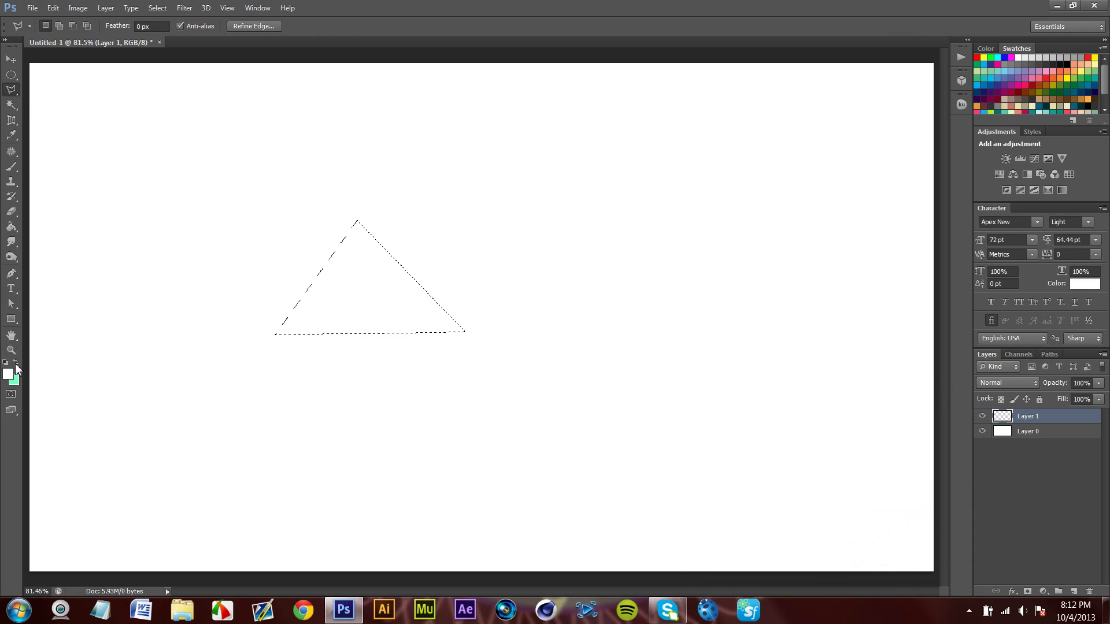
pyautogui.click(16, 364)
pyautogui.click(16, 364)
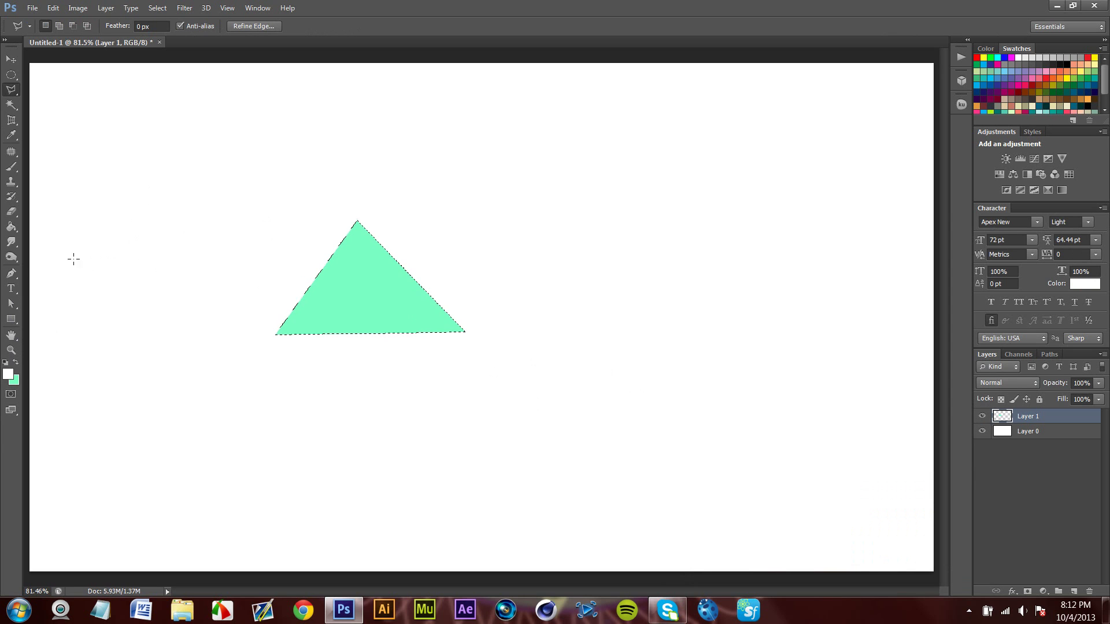
# Shade the mint triangle darker with Burn and lighter with Dodge, then deselect it
pyautogui.click(16, 258)
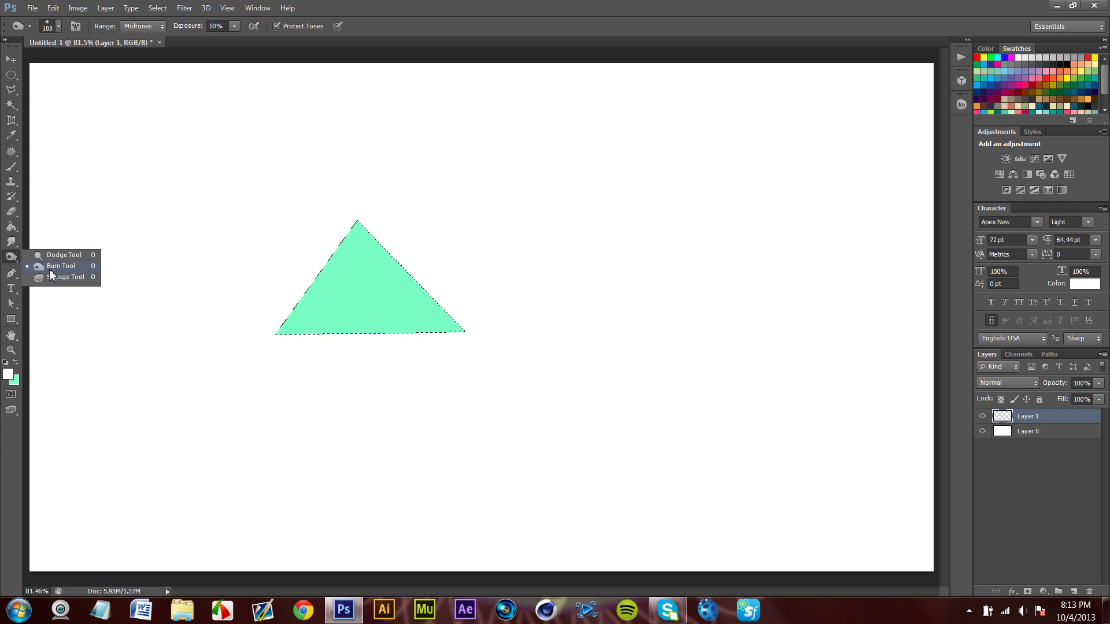
pyautogui.click(230, 285)
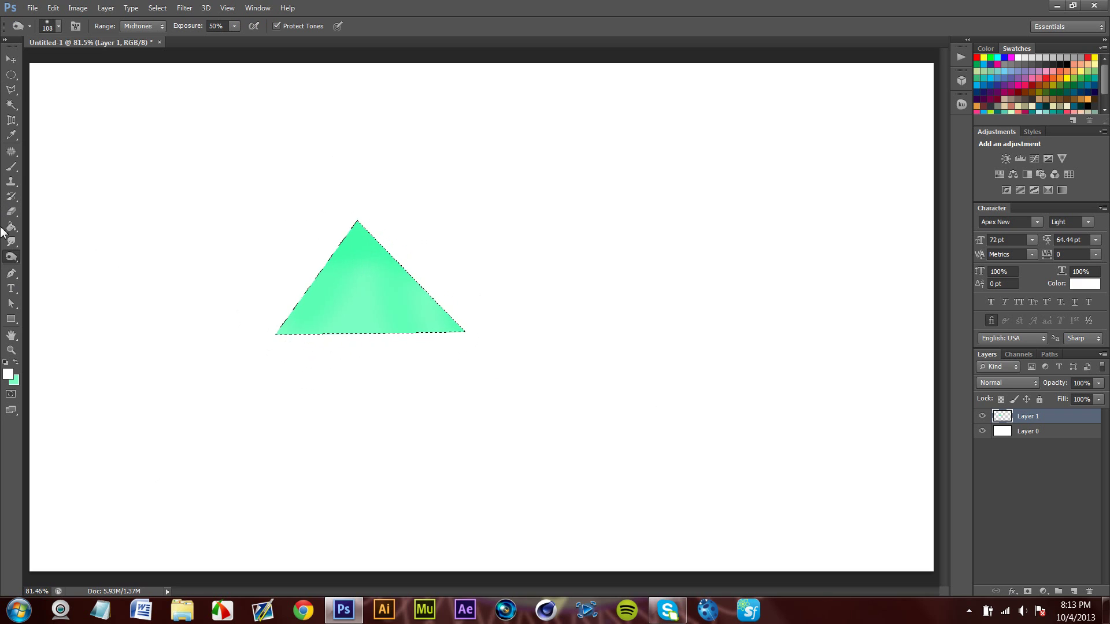
pyautogui.click(15, 257)
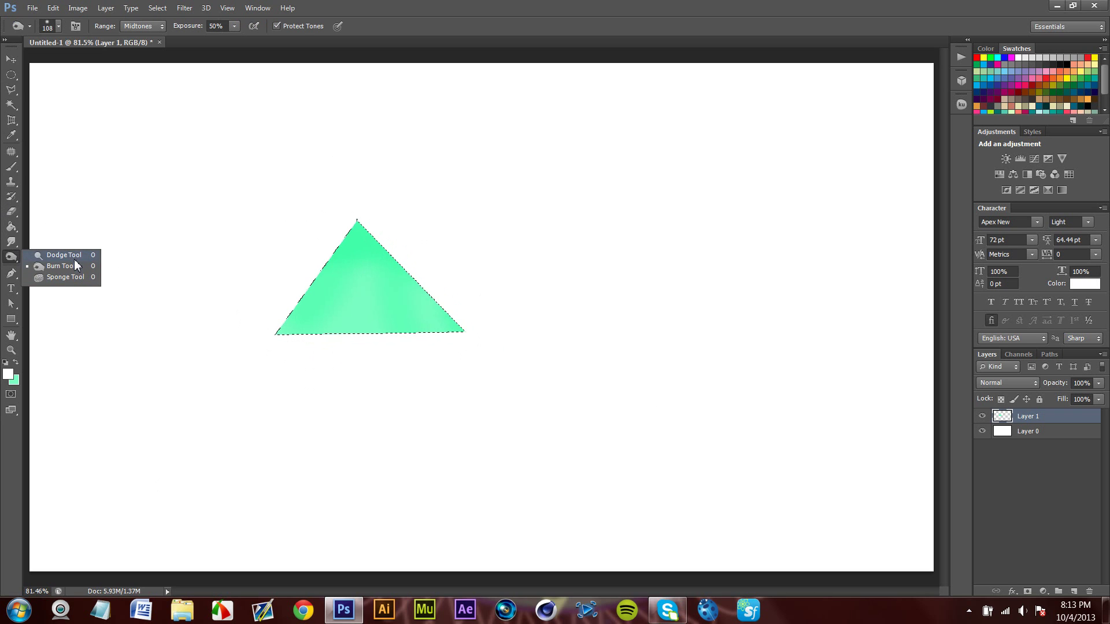
pyautogui.click(64, 257)
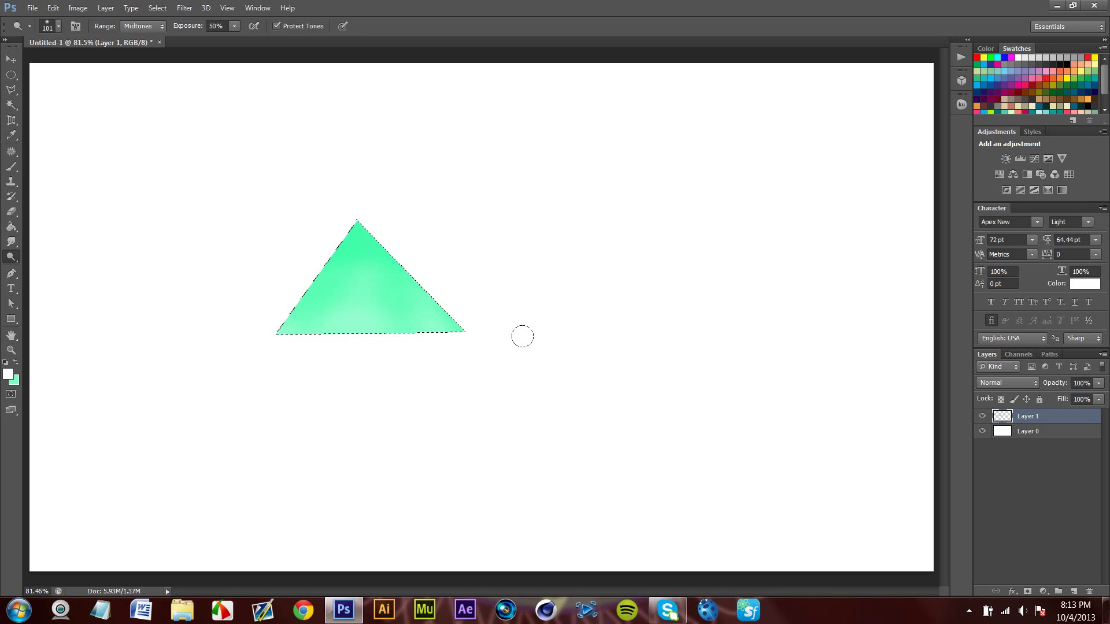
pyautogui.hotkey('ctrl', 'd')
pyautogui.press('l')
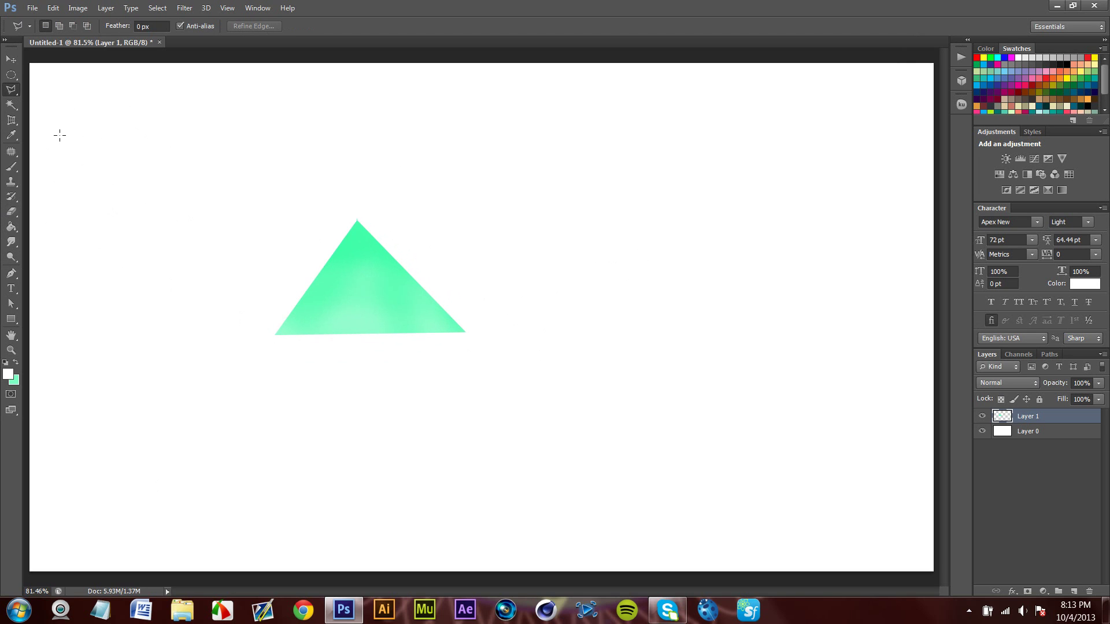
# Select a second triangle hanging from the first's right corner and fill it mint green
pyautogui.rightClick(10, 94)
pyautogui.click(41, 99)
pyautogui.click(466, 332)
pyautogui.click(575, 492)
pyautogui.click(388, 400)
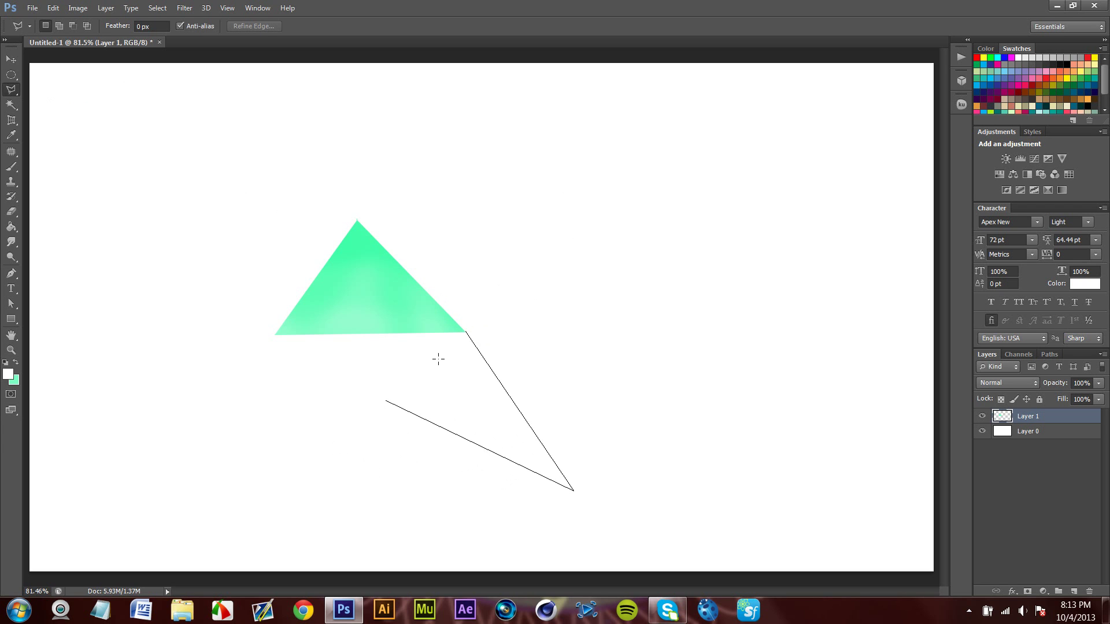
pyautogui.click(467, 334)
pyautogui.hotkey('ctrl', 'BackSpace')
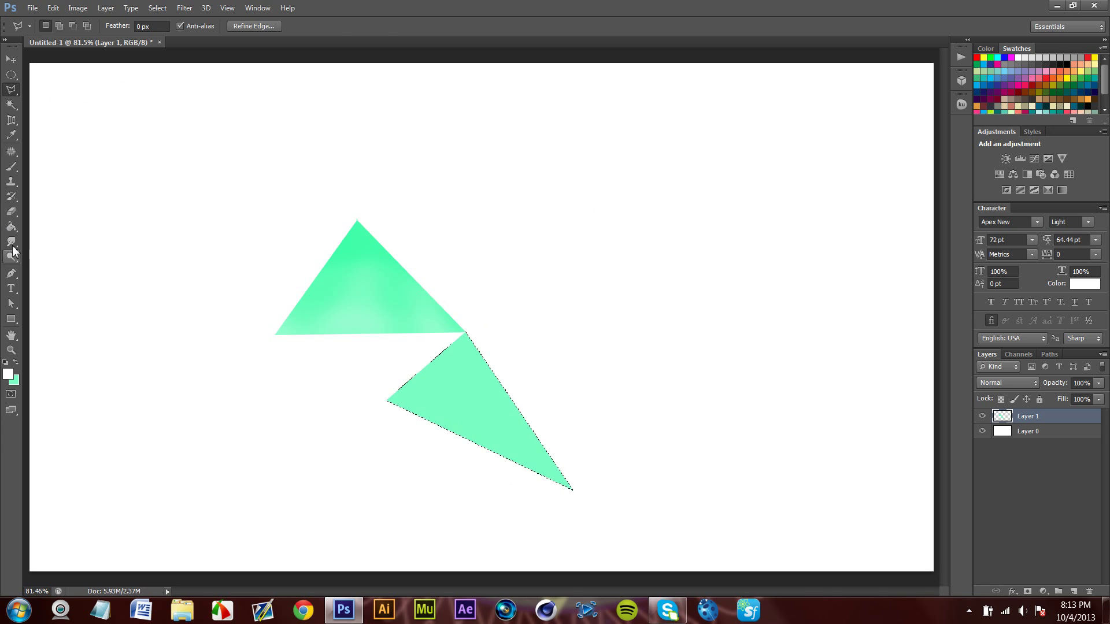
# Shade the second triangle with Dodge and Burn, then deselect it
pyautogui.click(12, 247)
pyautogui.click(11, 257)
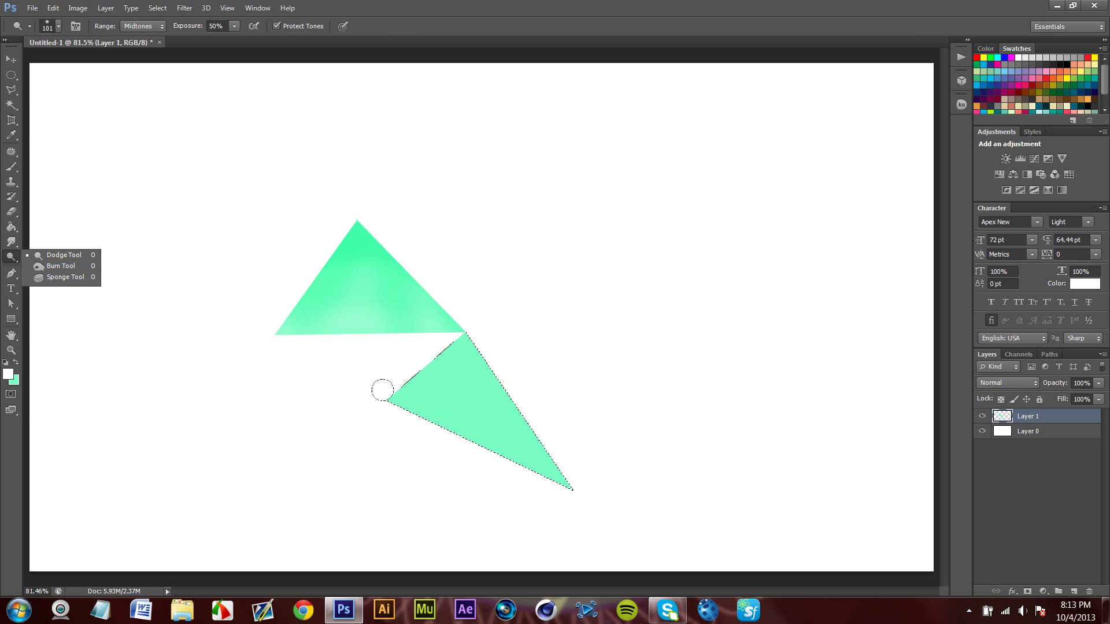
pyautogui.click(11, 257)
pyautogui.click(60, 266)
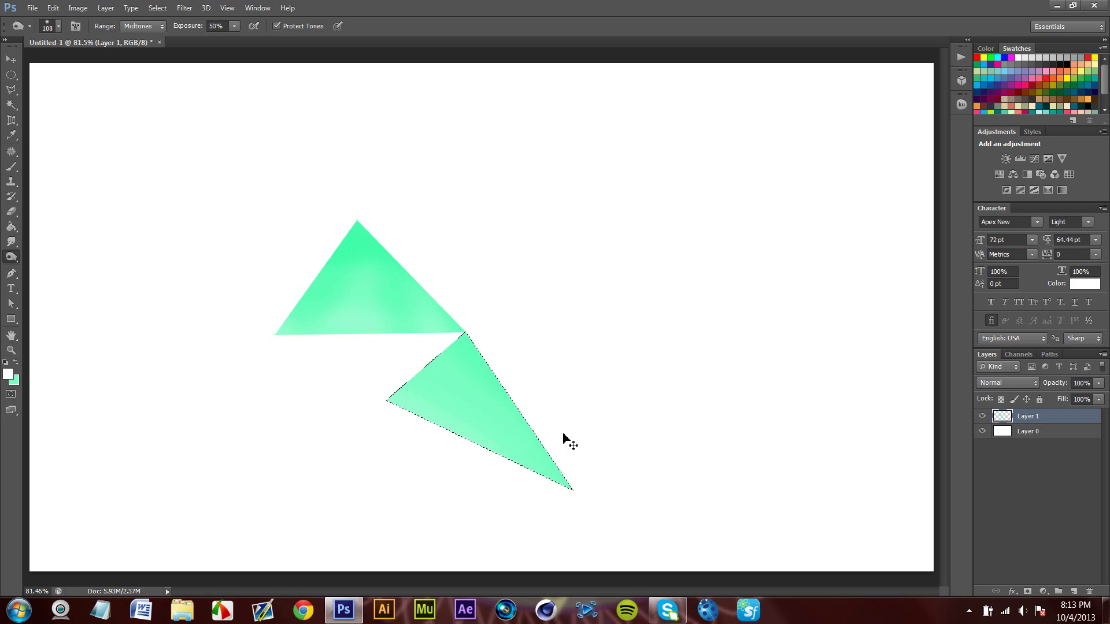
pyautogui.hotkey('ctrl', 'd')
# Select a third triangle in the lower-left and fill it mint green
pyautogui.press('l')
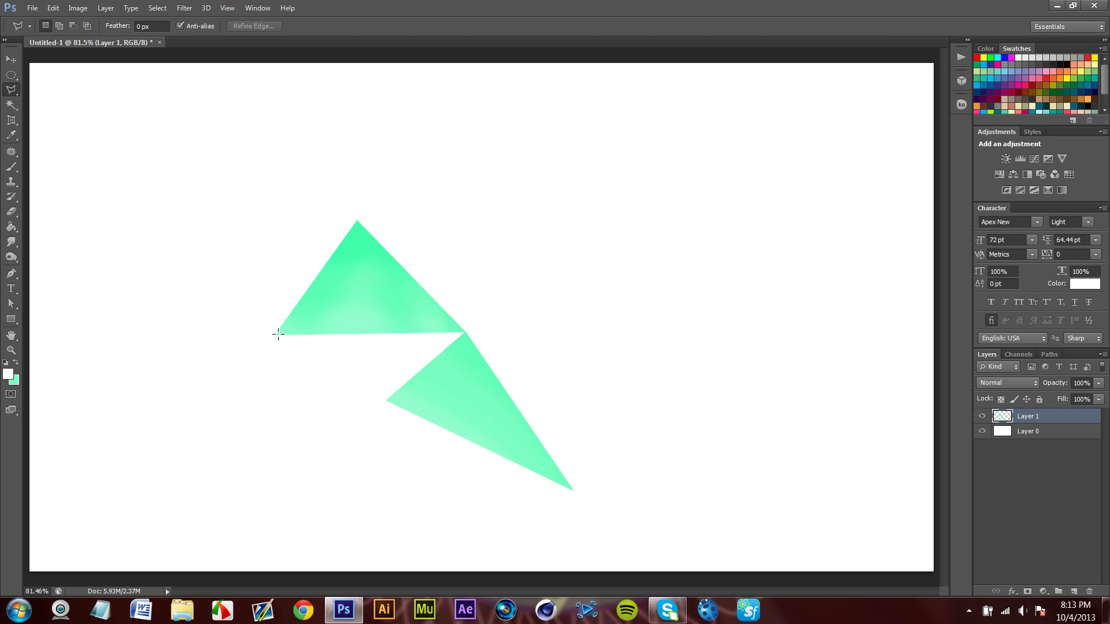
pyautogui.click(274, 335)
pyautogui.click(305, 472)
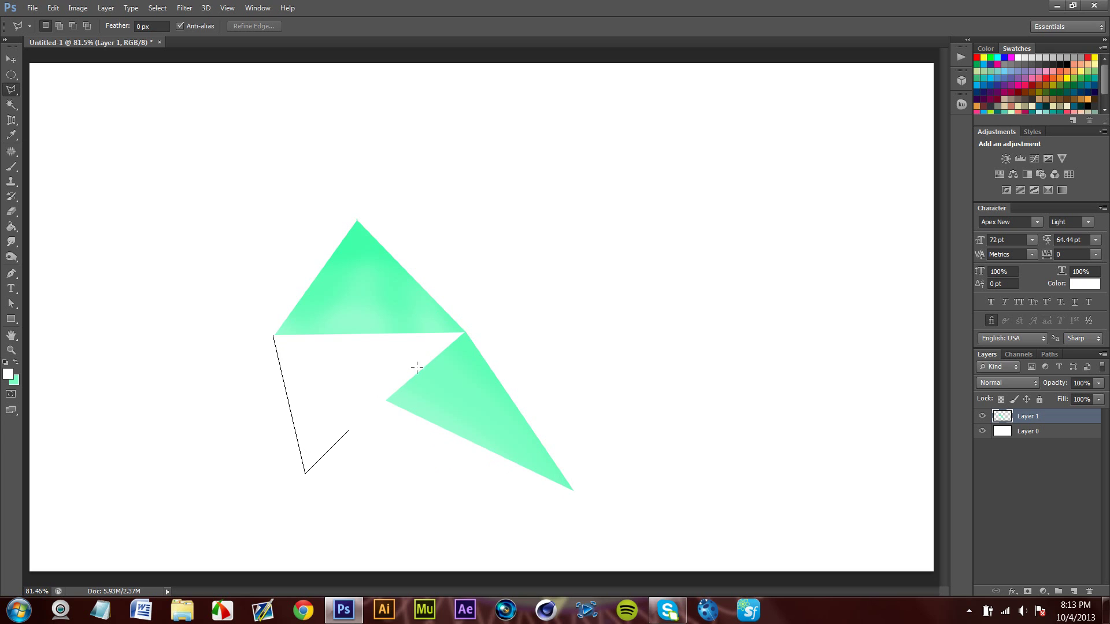
pyautogui.click(467, 332)
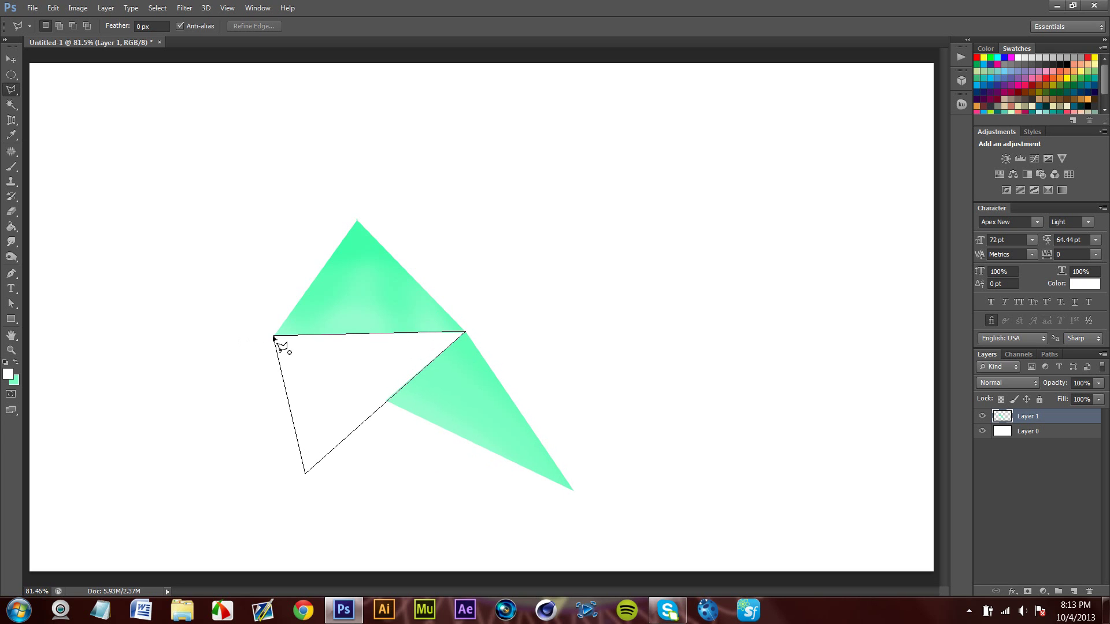
pyautogui.click(276, 338)
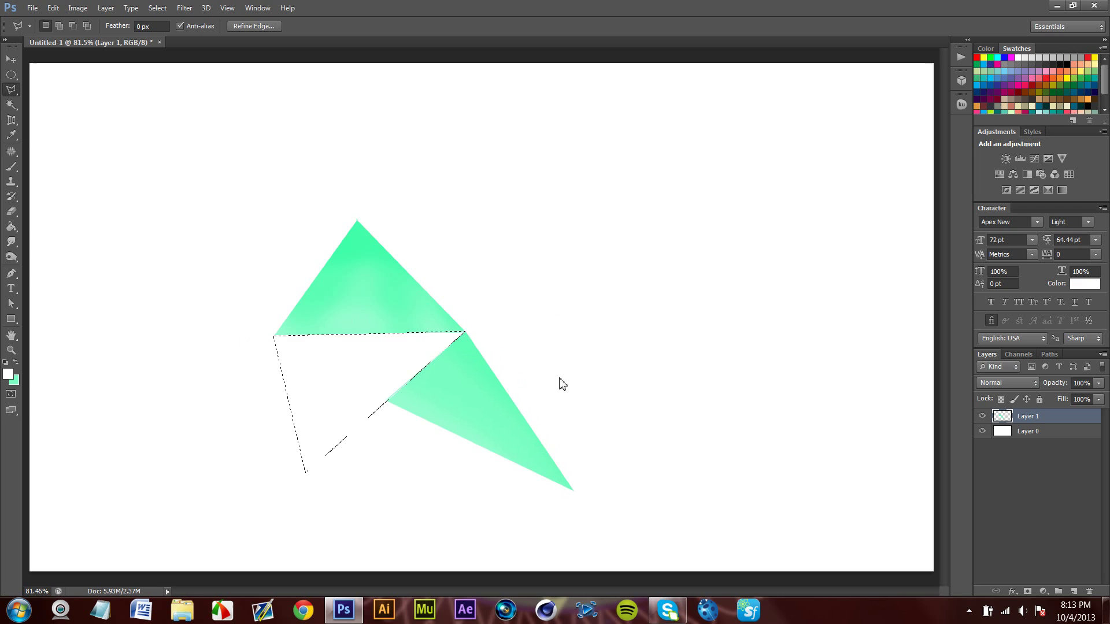
pyautogui.hotkey('ctrl', 'BackSpace')
# Dodge a lighter diagonal band across the third triangle, then deselect
pyautogui.moveTo(11, 256)
pyautogui.mouseDown()
pyautogui.moveTo(70, 279)
pyautogui.moveTo(59, 258)
pyautogui.moveTo(60, 289)
pyautogui.moveTo(65, 258)
pyautogui.mouseUp()
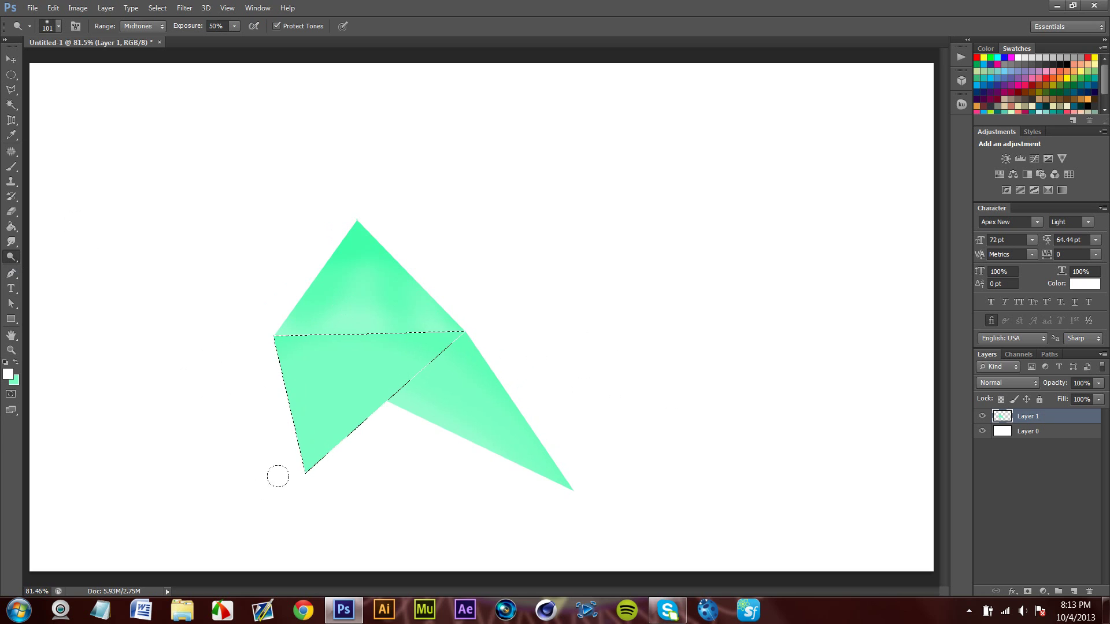
pyautogui.moveTo(278, 476); pyautogui.dragTo(440, 347)
pyautogui.hotkey('ctrl', 'd')
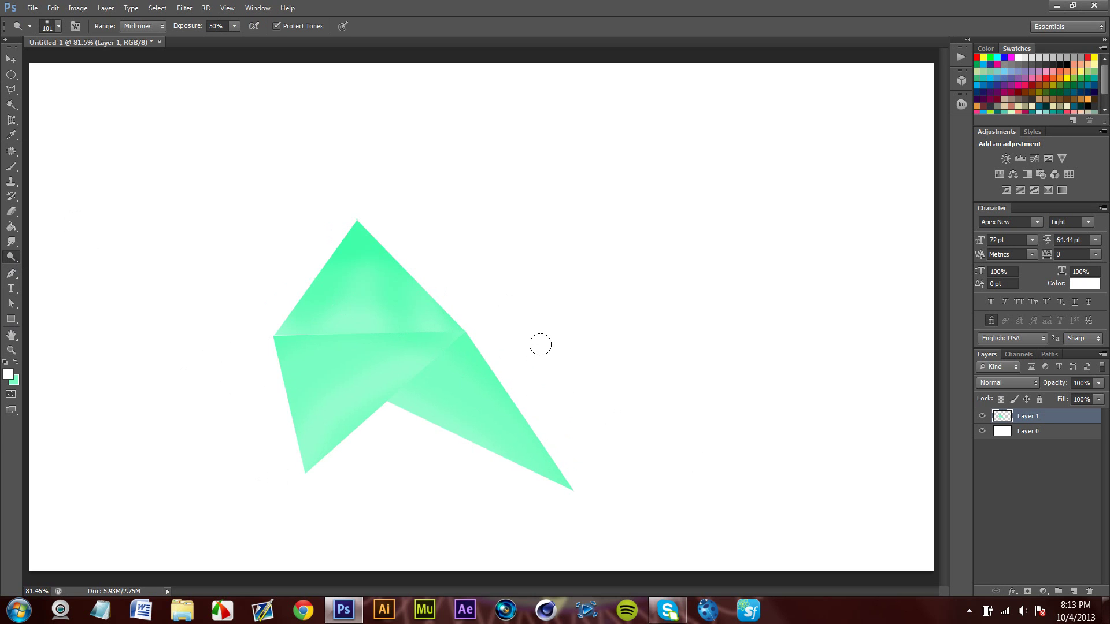
pyautogui.press('l')
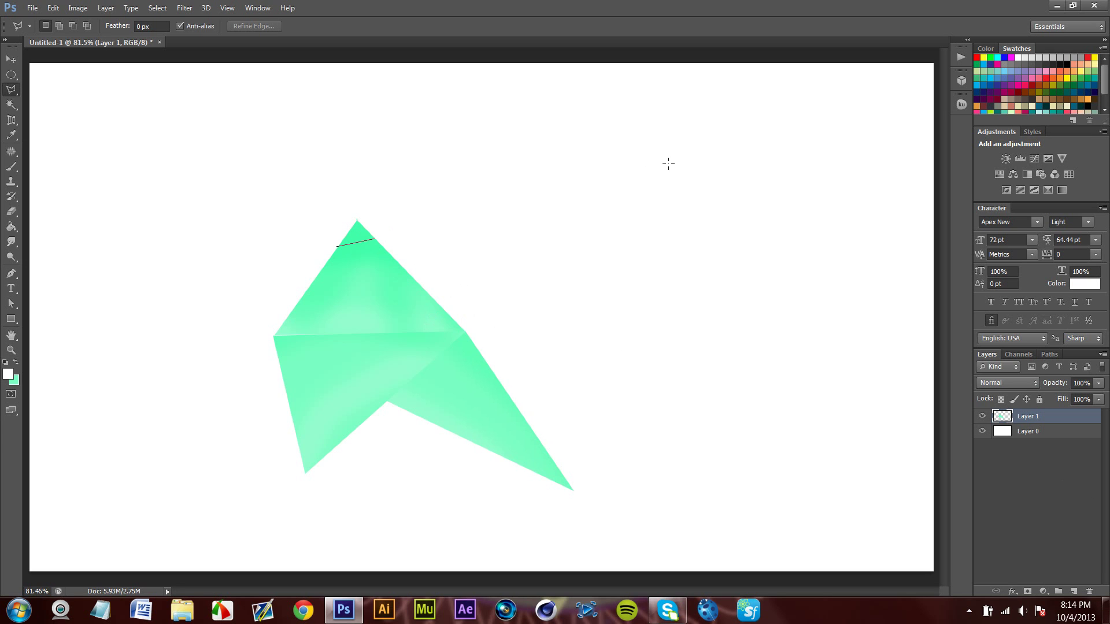
# Select a long triangle reaching to the upper right and fill it mint green
pyautogui.click(752, 146)
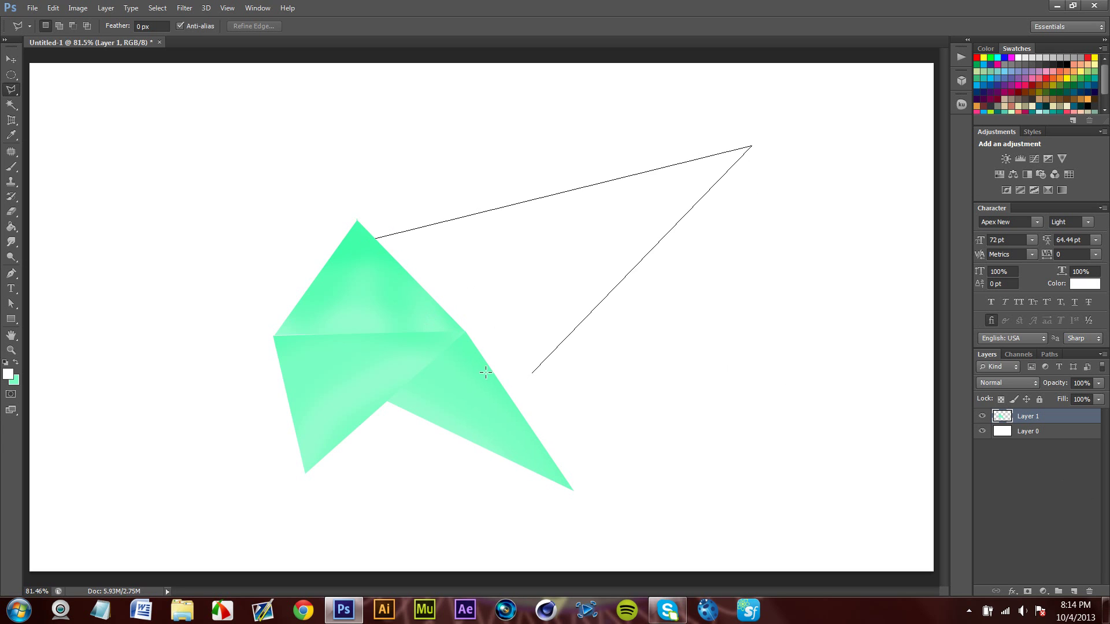
pyautogui.click(515, 404)
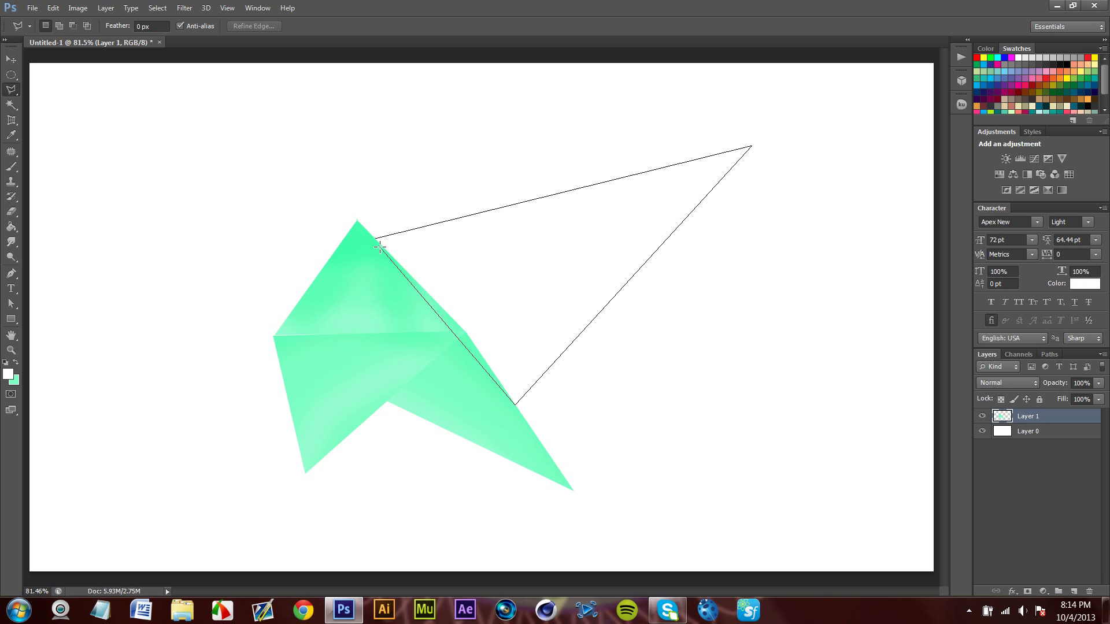
pyautogui.click(468, 331)
pyautogui.click(377, 238)
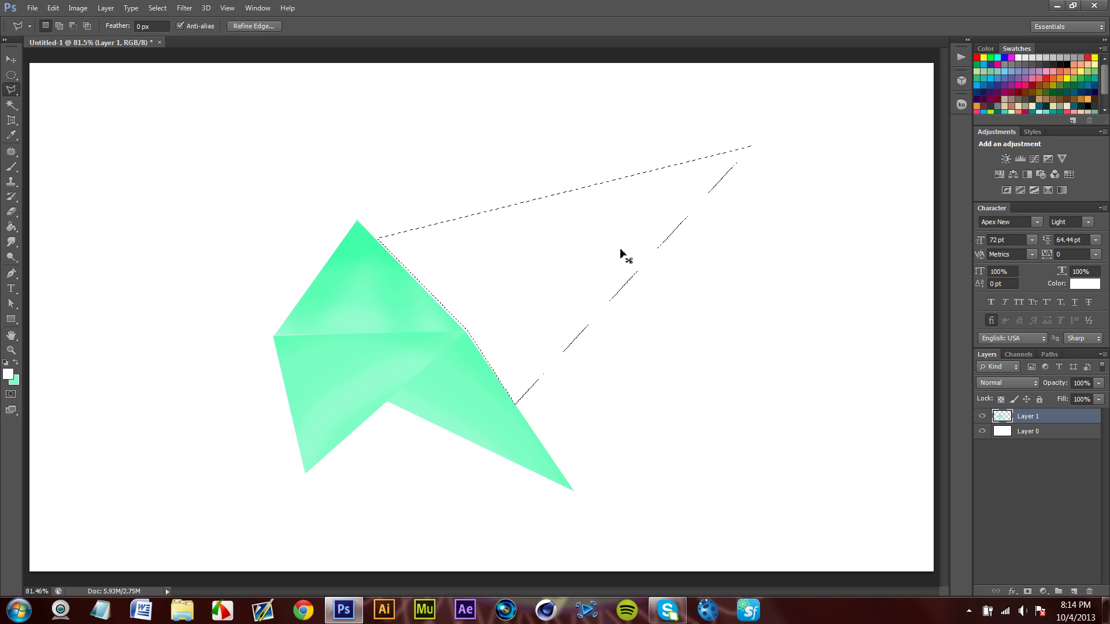
pyautogui.hotkey('ctrl', 'BackSpace')
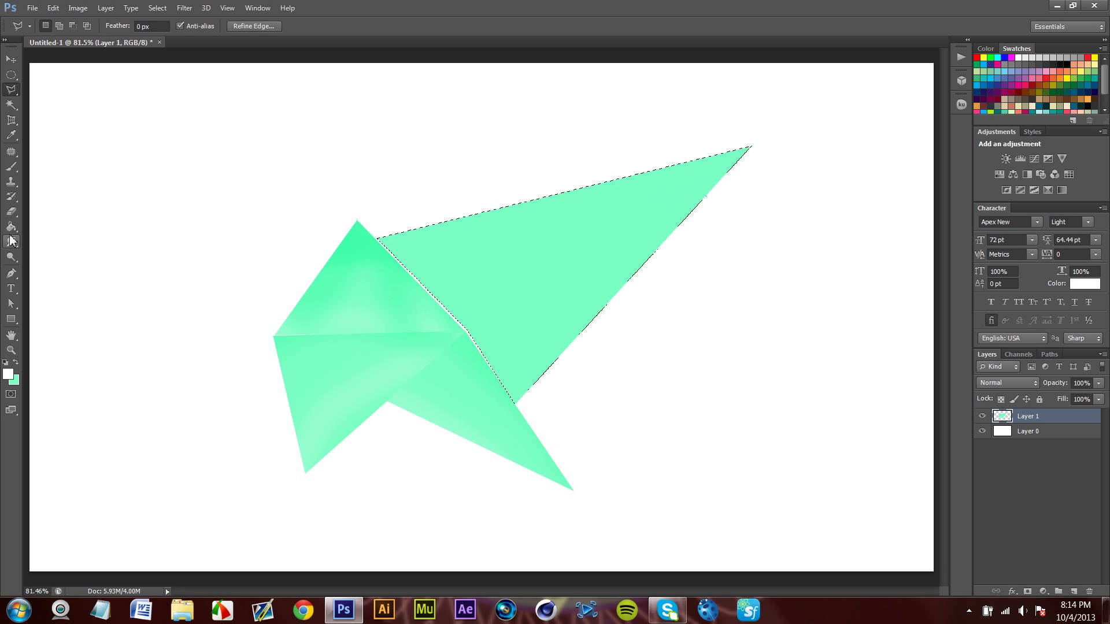
# Dodge the long triangle's lower-right edge lighter, then deselect it
pyautogui.click(11, 256)
pyautogui.moveTo(509, 387); pyautogui.dragTo(662, 240)
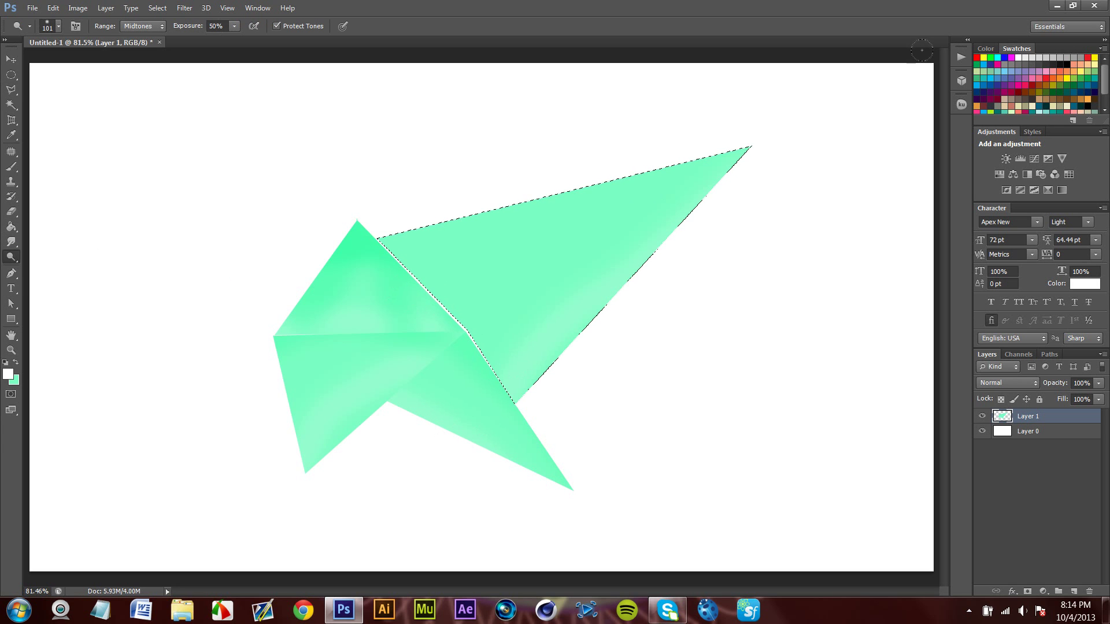
pyautogui.rightClick(14, 261)
pyautogui.click(40, 265)
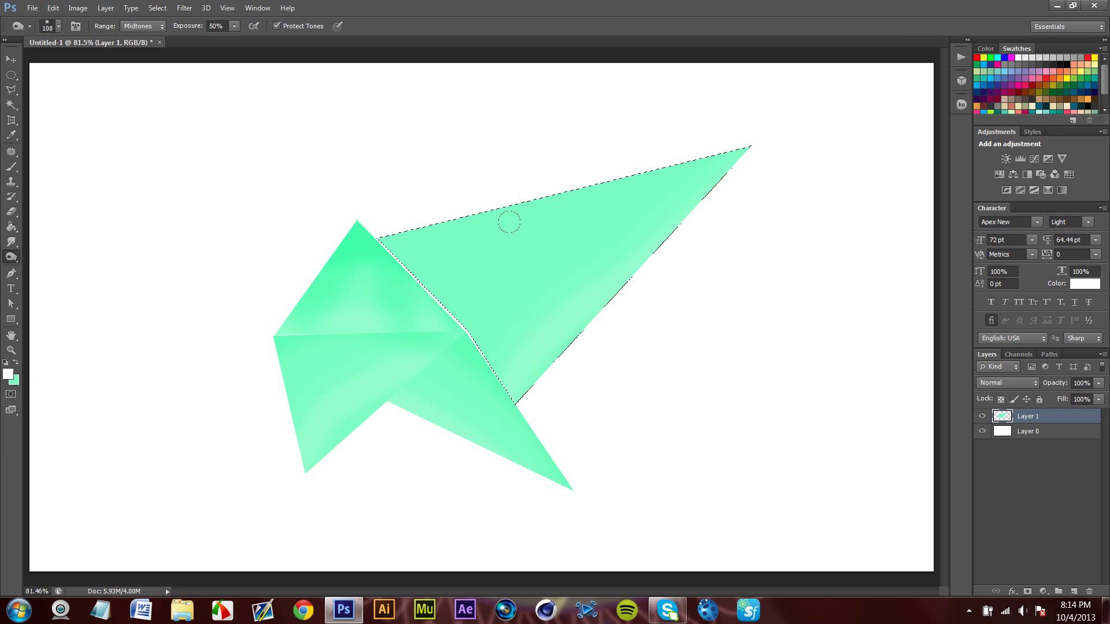
pyautogui.hotkey('ctrl', 'd')
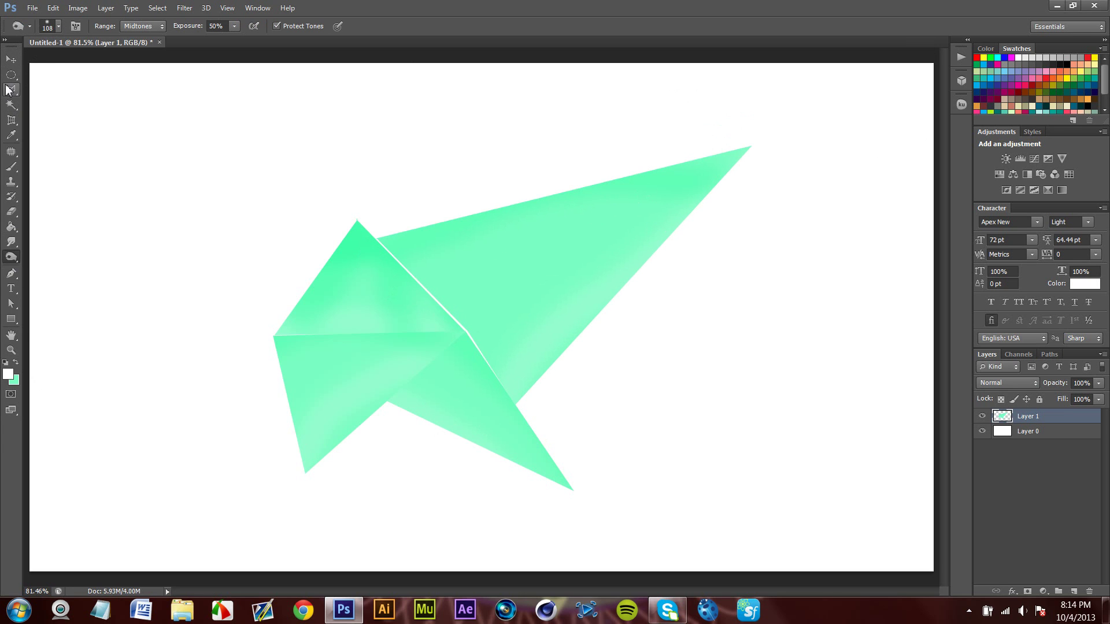
# With the Move tool active, switch between Untitled-1 and crystal.psd, ending on crystal.psd
pyautogui.click(10, 60)
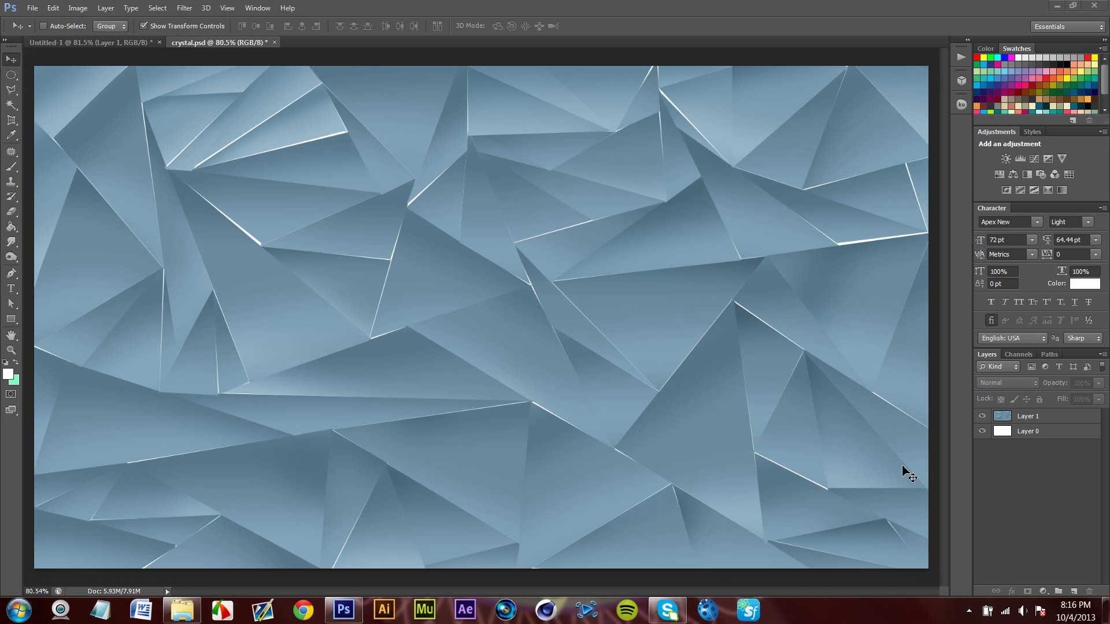
pyautogui.click(116, 43)
pyautogui.click(218, 45)
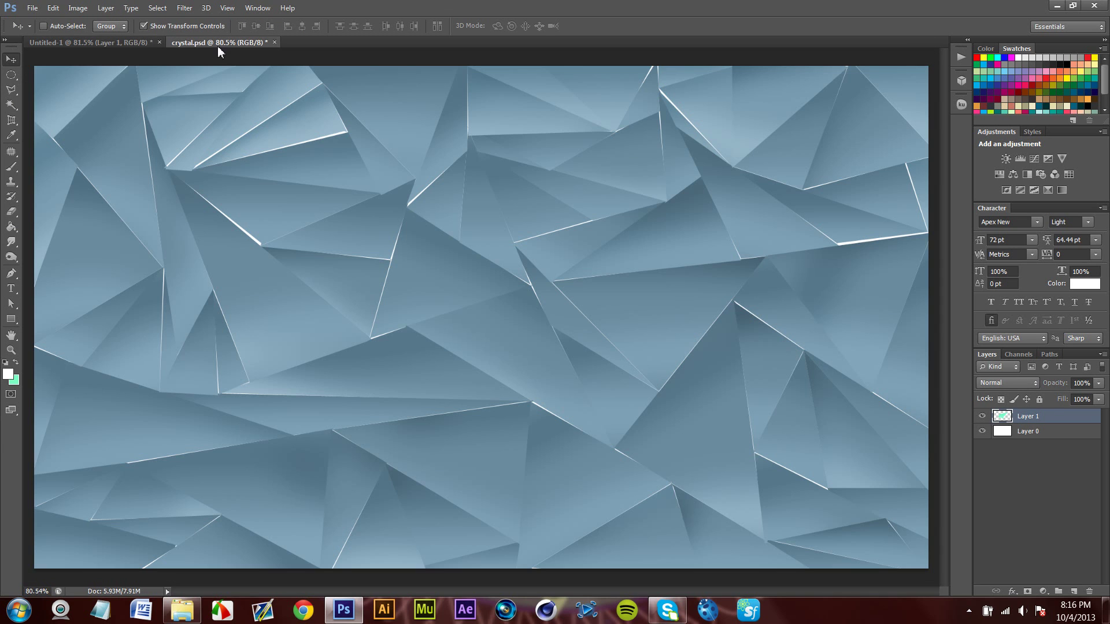
pyautogui.click(102, 38)
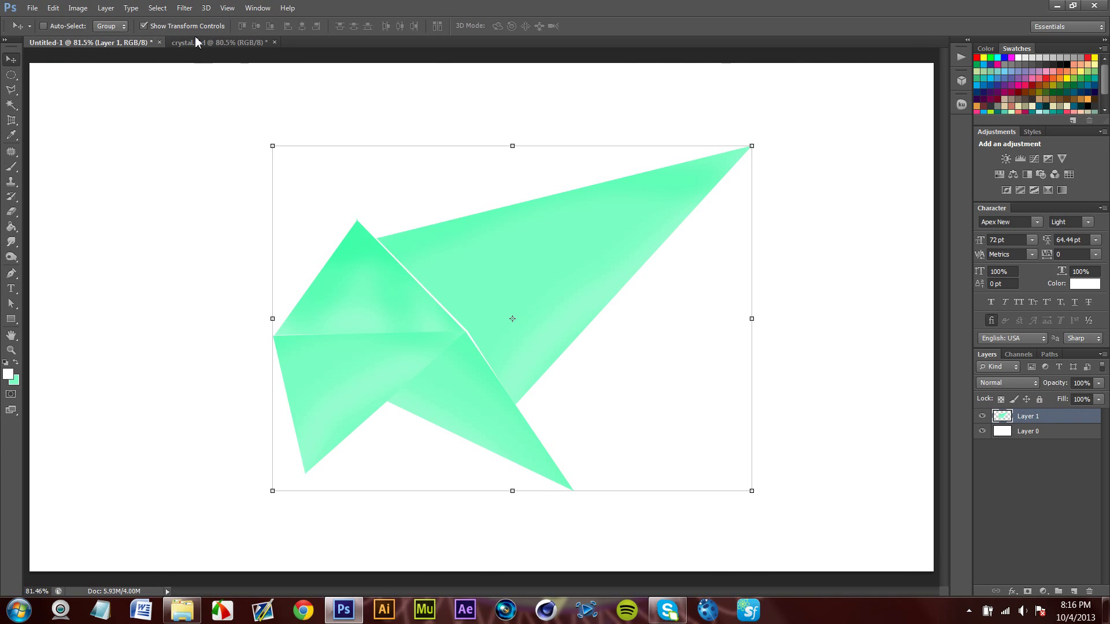
pyautogui.click(203, 42)
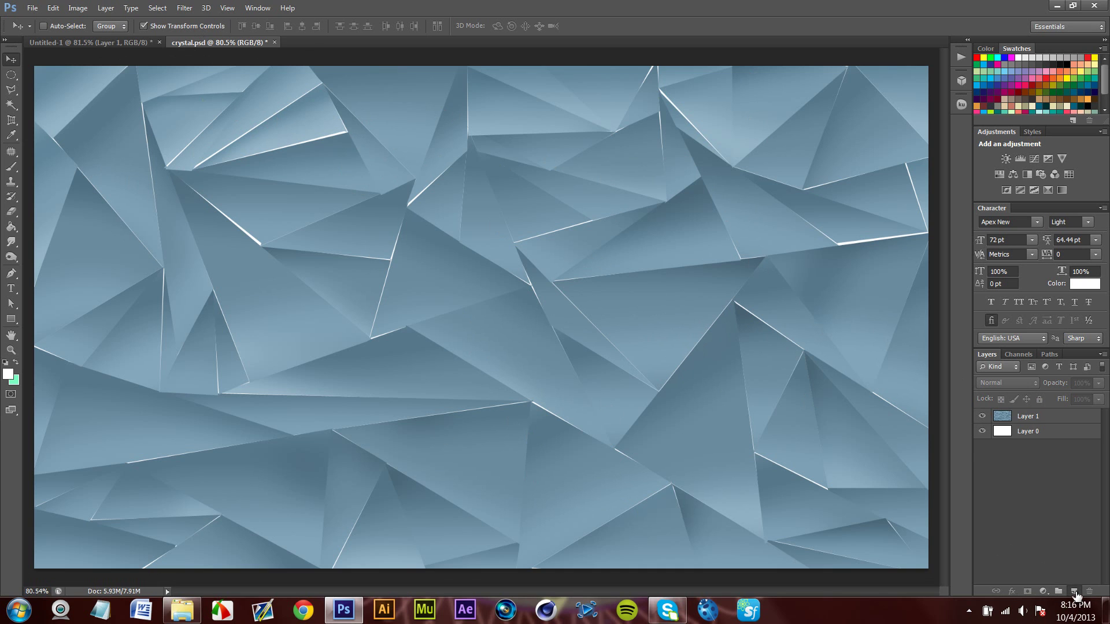
# Add Layer 2 and fill it with blue-grey sampled from the crystal image
pyautogui.click(1073, 591)
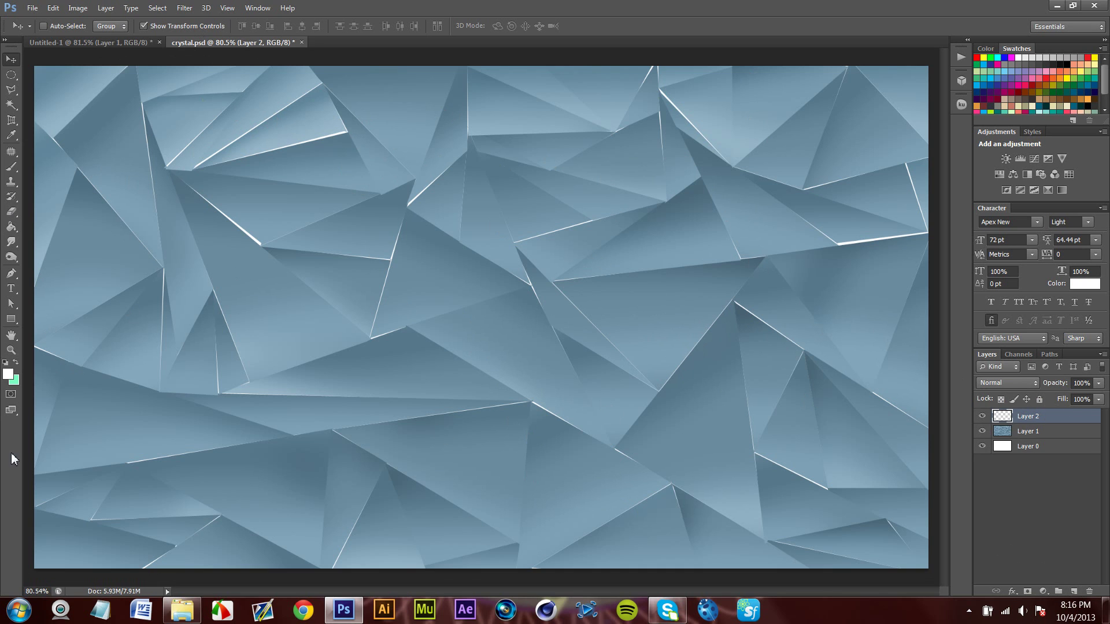
pyautogui.click(226, 237)
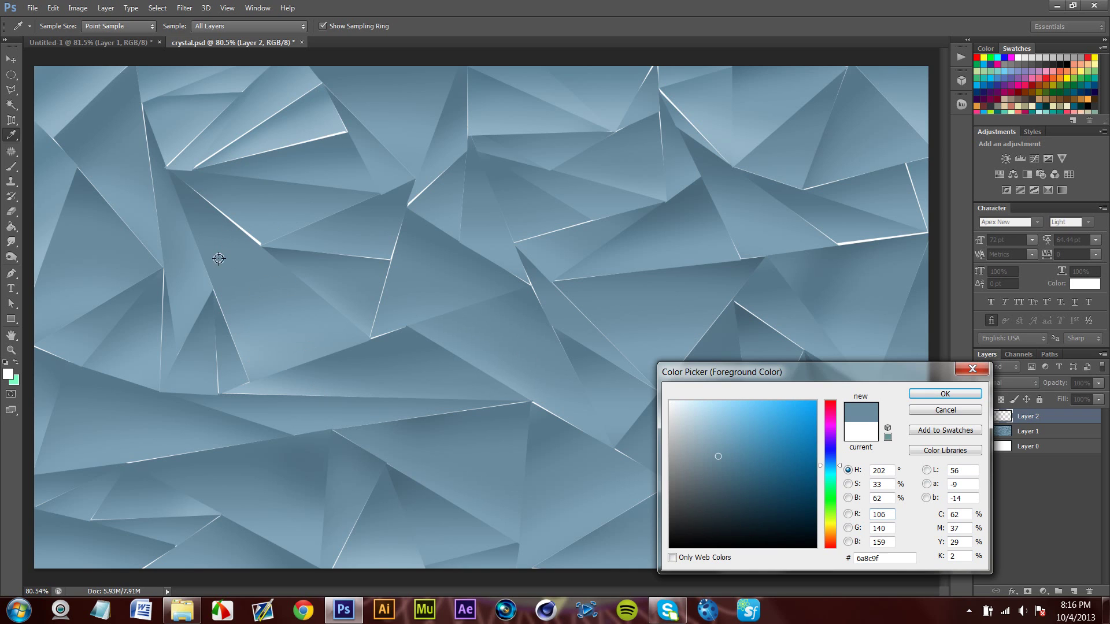
pyautogui.click(945, 393)
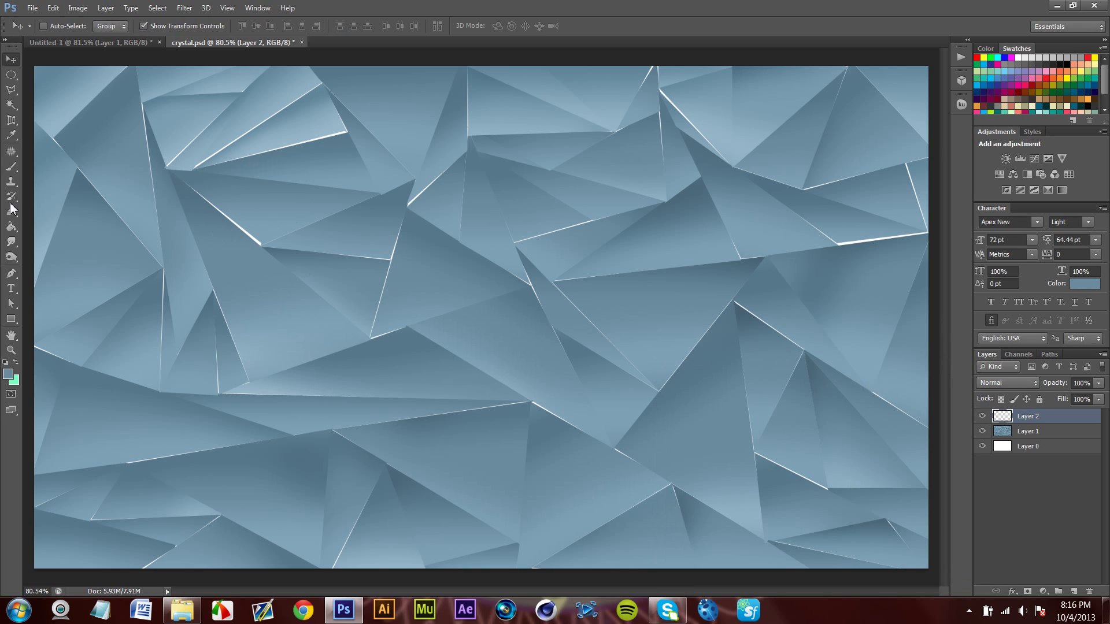
pyautogui.click(11, 226)
pyautogui.click(634, 349)
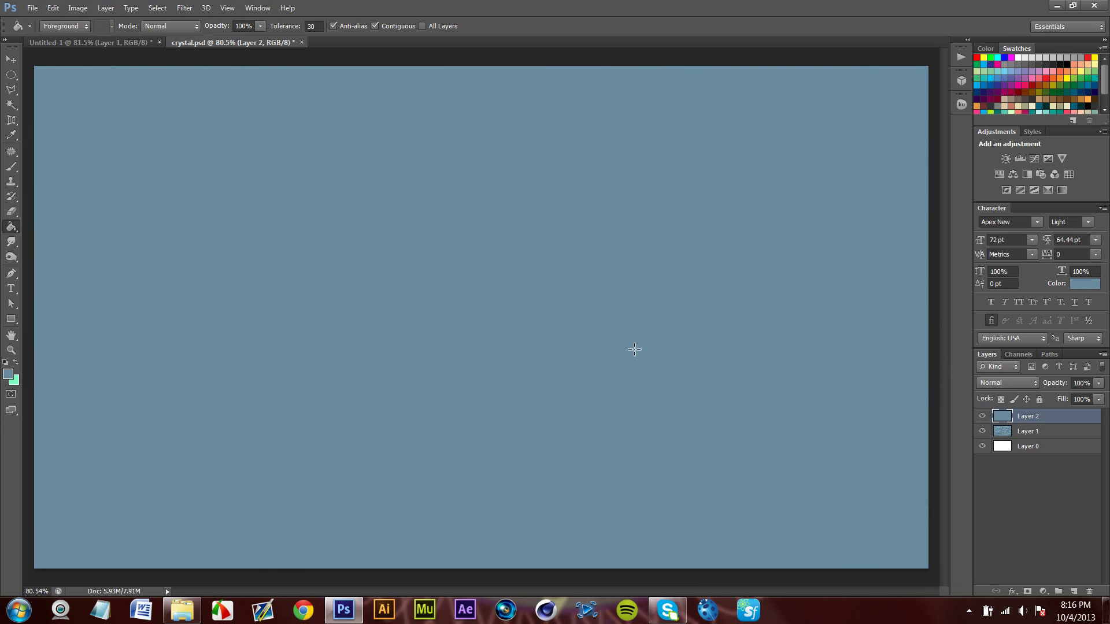
# Move Layer 2 below Layer 1 and toggle its visibility to compare
pyautogui.press('v')
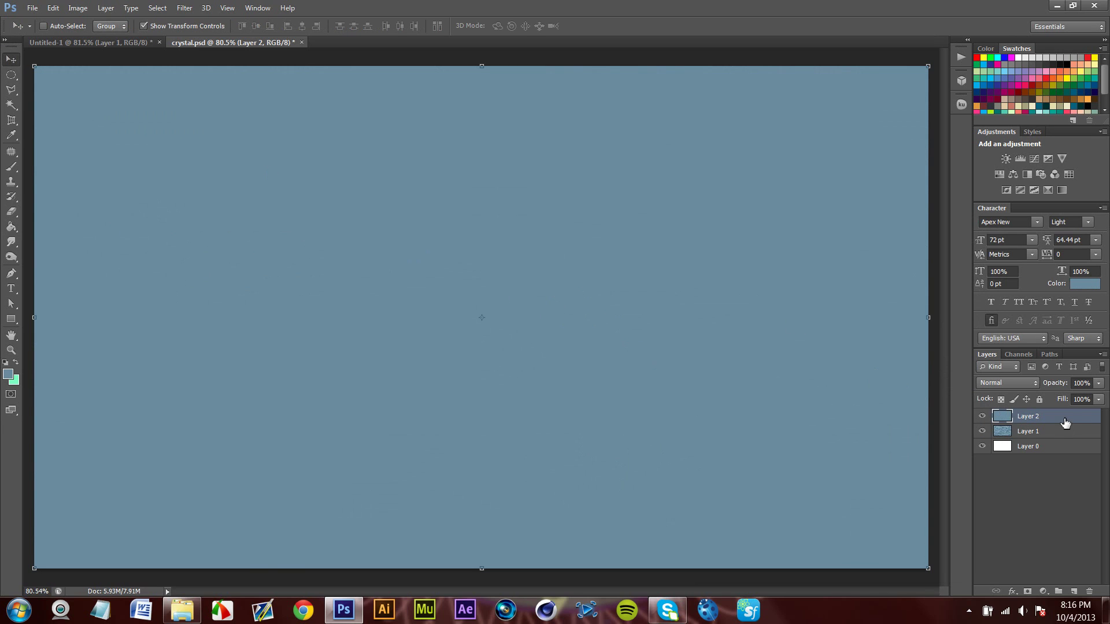
pyautogui.moveTo(1069, 419); pyautogui.dragTo(1063, 447)
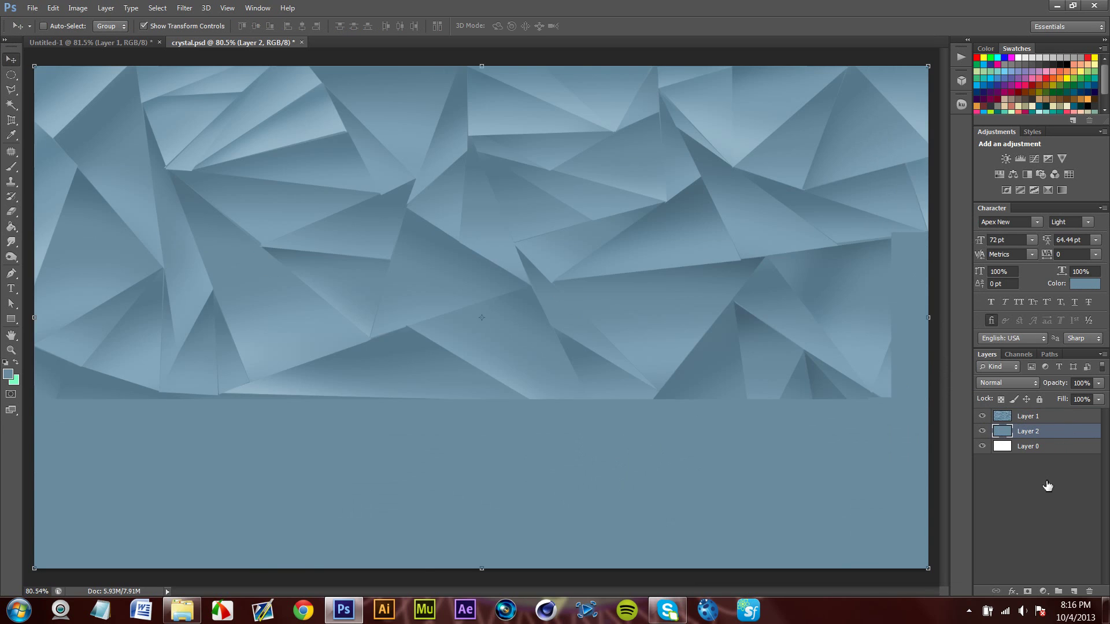
pyautogui.click(1045, 488)
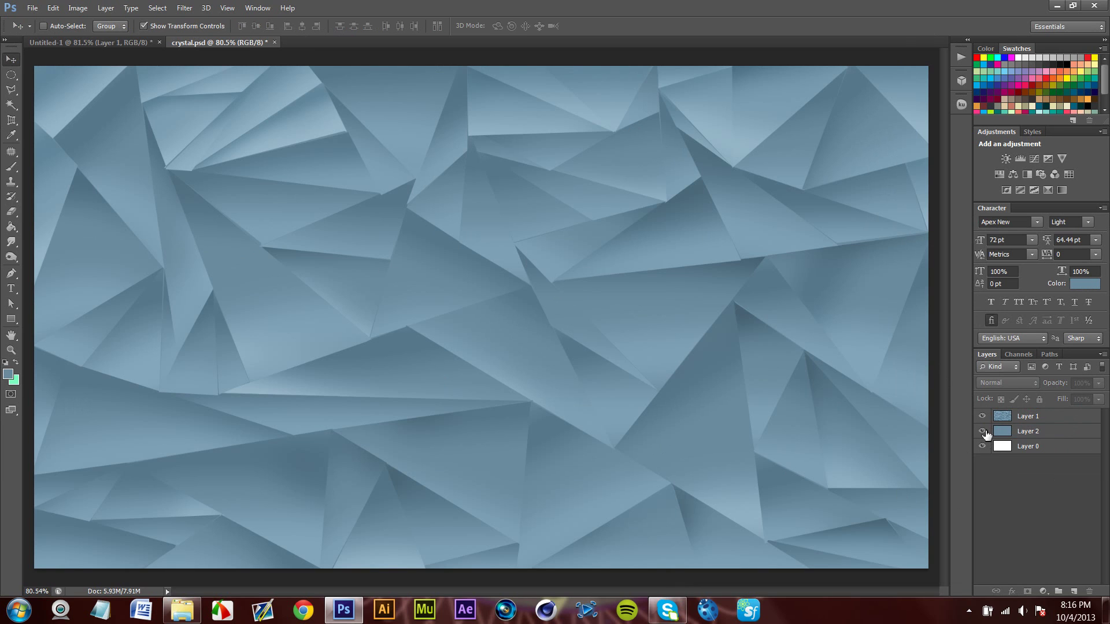
pyautogui.click(982, 431)
pyautogui.click(982, 432)
# Add Layer 3 and fill it with solid red (ff0000)
pyautogui.click(1074, 592)
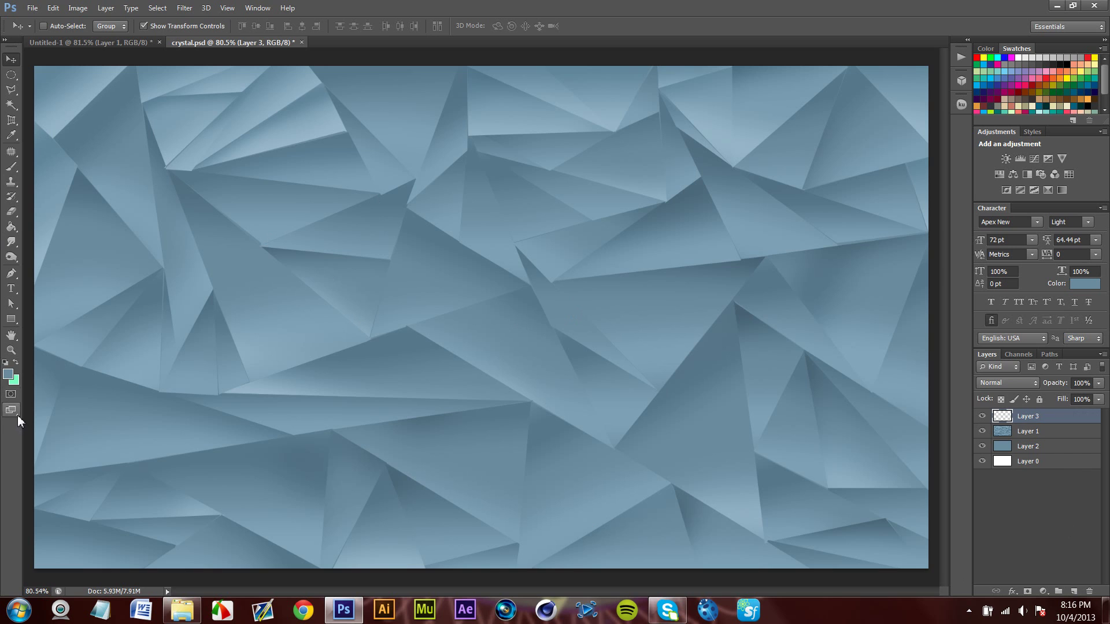
pyautogui.click(8, 375)
pyautogui.write('ff0000')
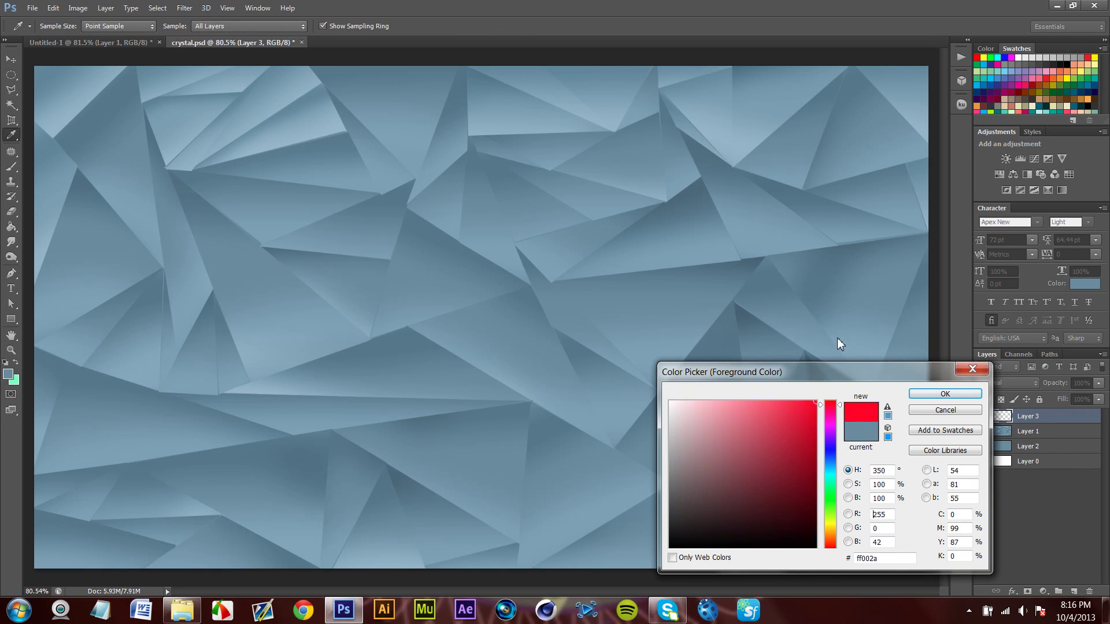
pyautogui.click(945, 393)
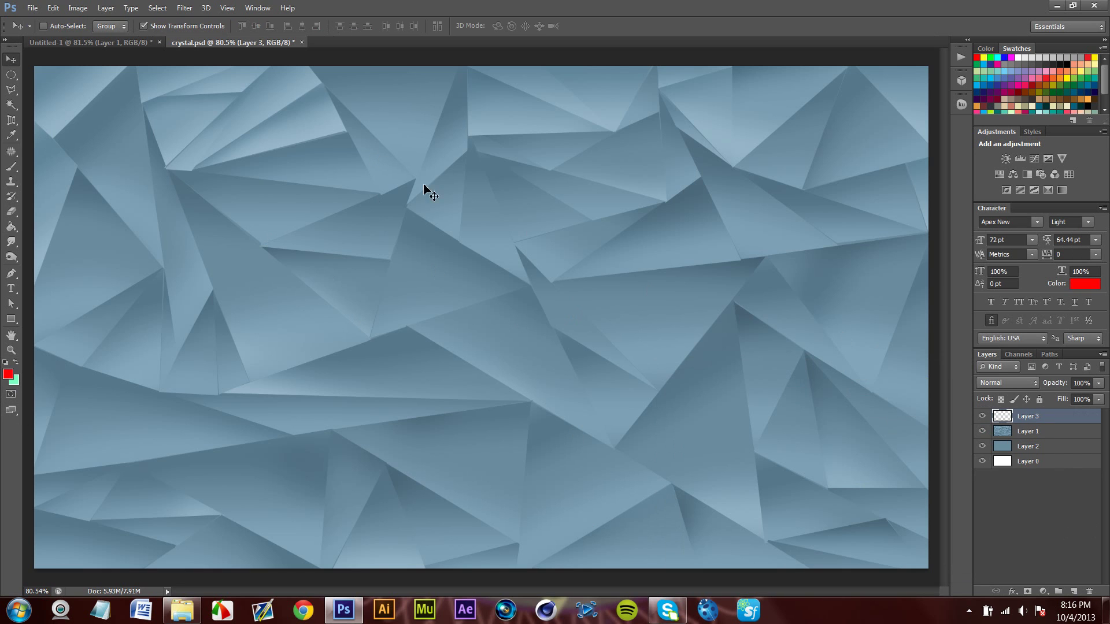
pyautogui.click(11, 227)
pyautogui.hotkey('alt', 'BackSpace')
pyautogui.click(11, 59)
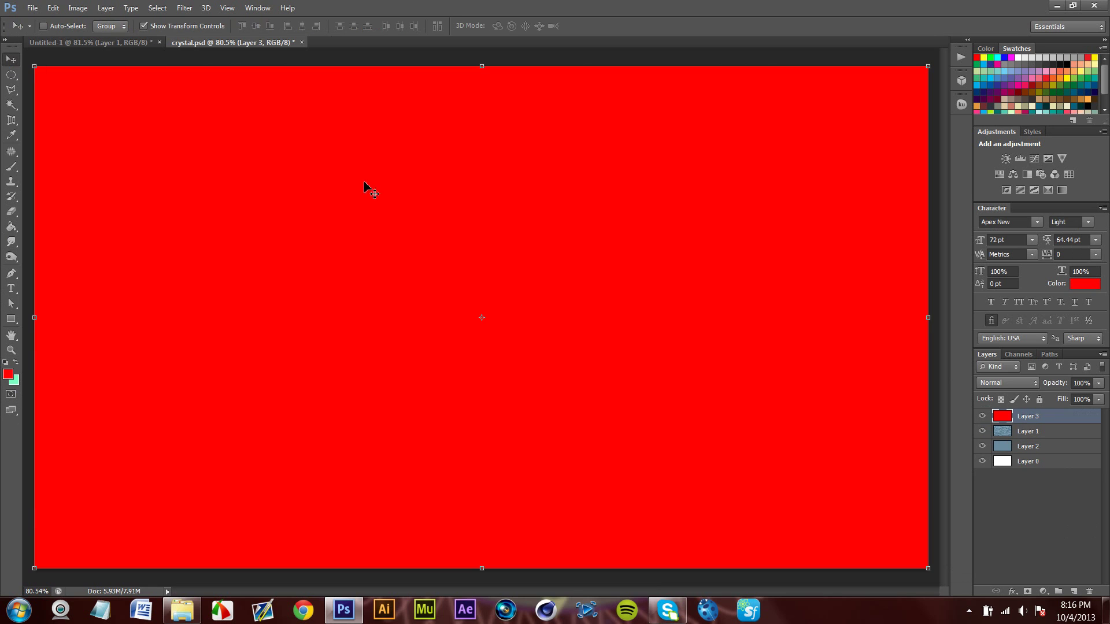
# Try Screen blending on the red layer, then settle on Hue
pyautogui.click(1033, 386)
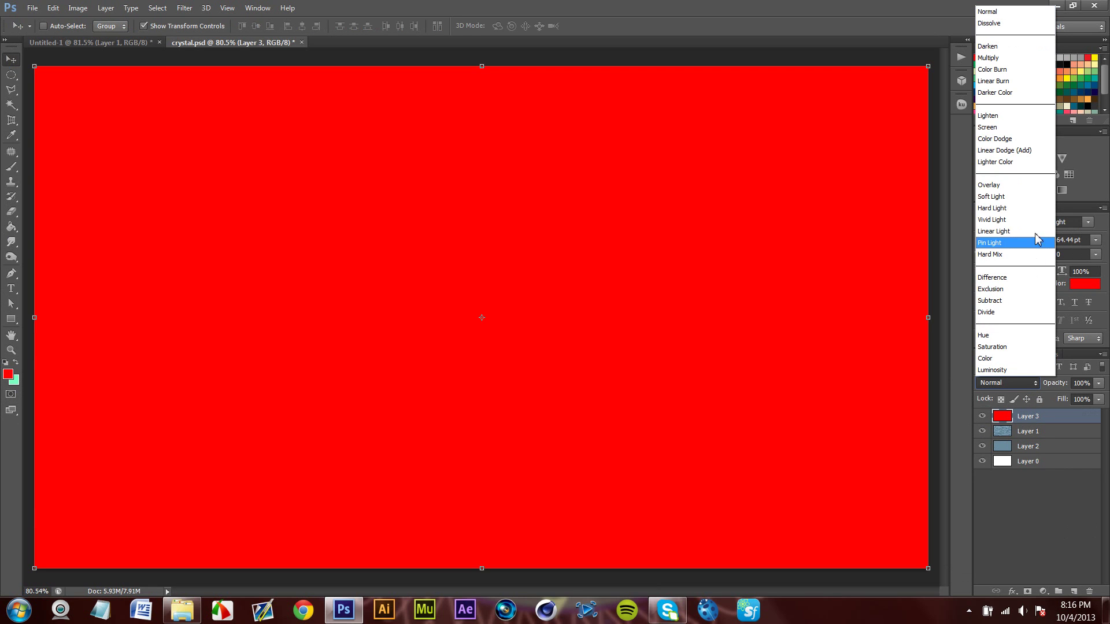
pyautogui.click(1015, 130)
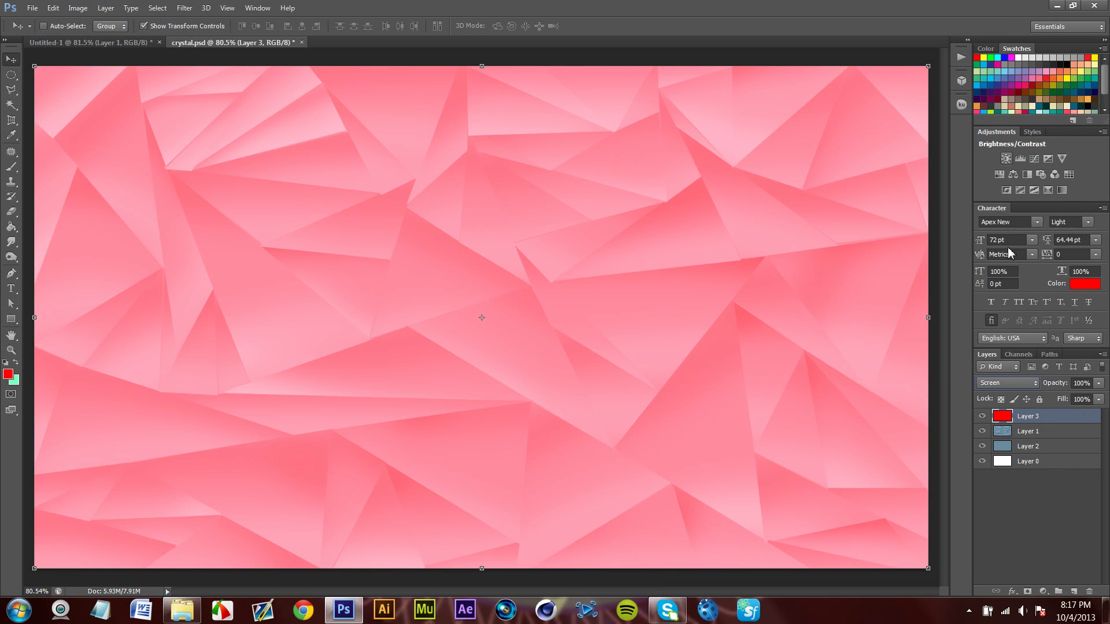
pyautogui.click(1039, 384)
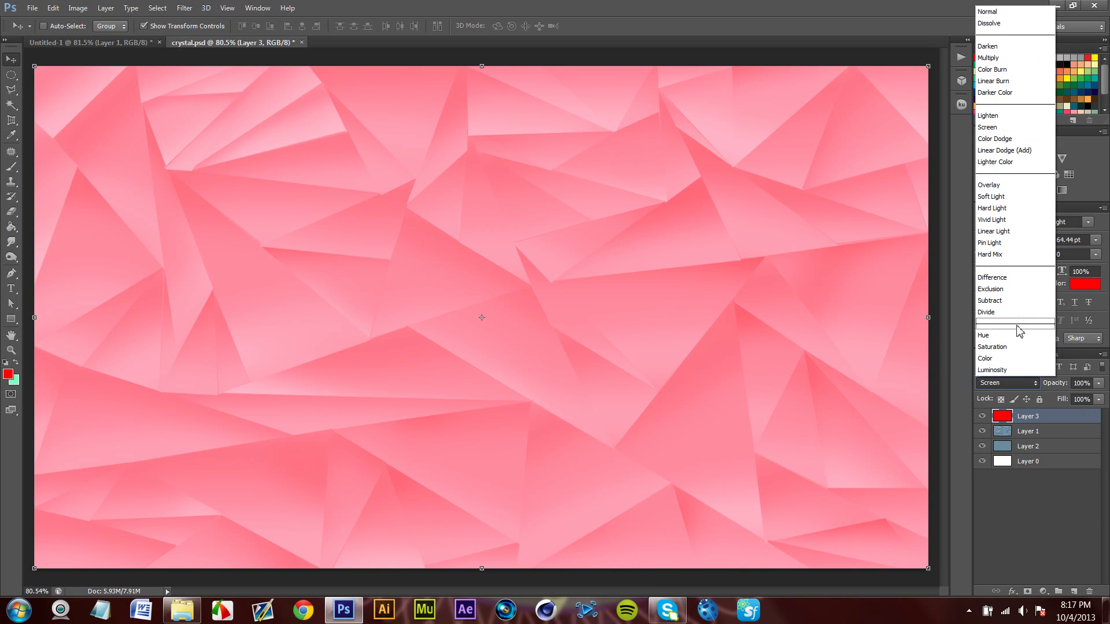
pyautogui.press('Escape')
pyautogui.click(1019, 383)
pyautogui.click(997, 338)
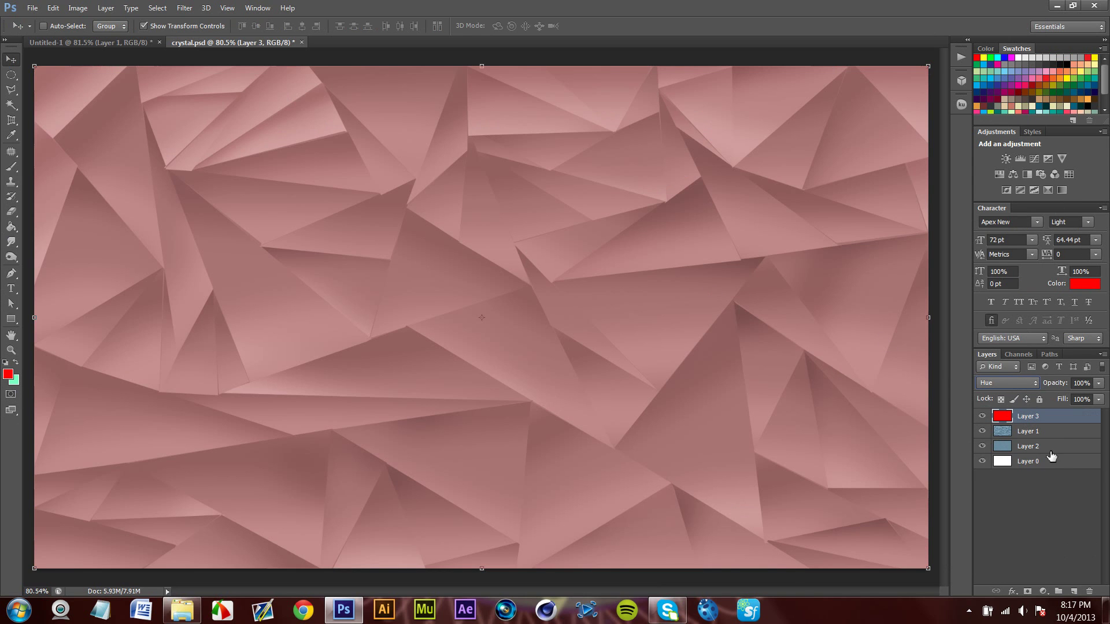
# Give Layer 3 a Spectrum Gradient Overlay angled at 128° in Layer Style
pyautogui.doubleClick(1066, 422)
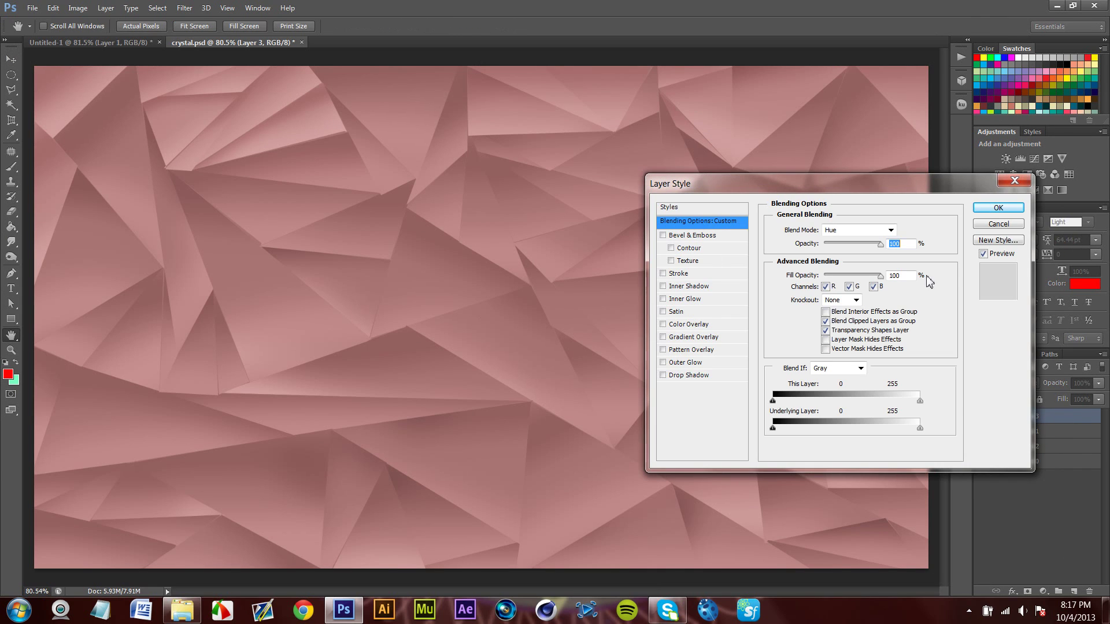
pyautogui.moveTo(733, 193); pyautogui.dragTo(536, 173)
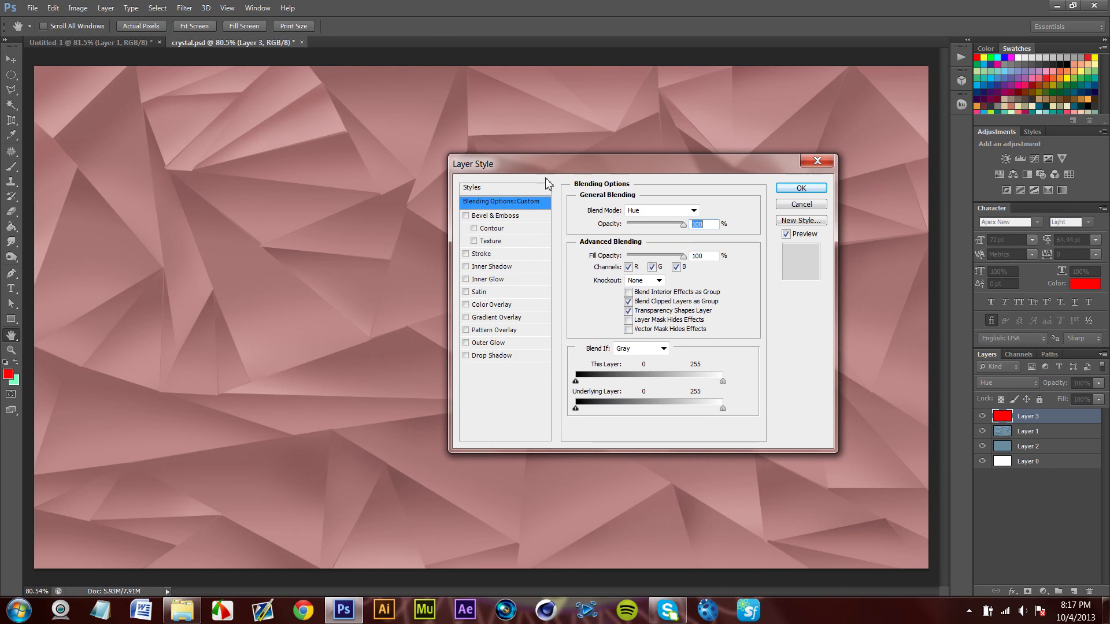
pyautogui.click(466, 330)
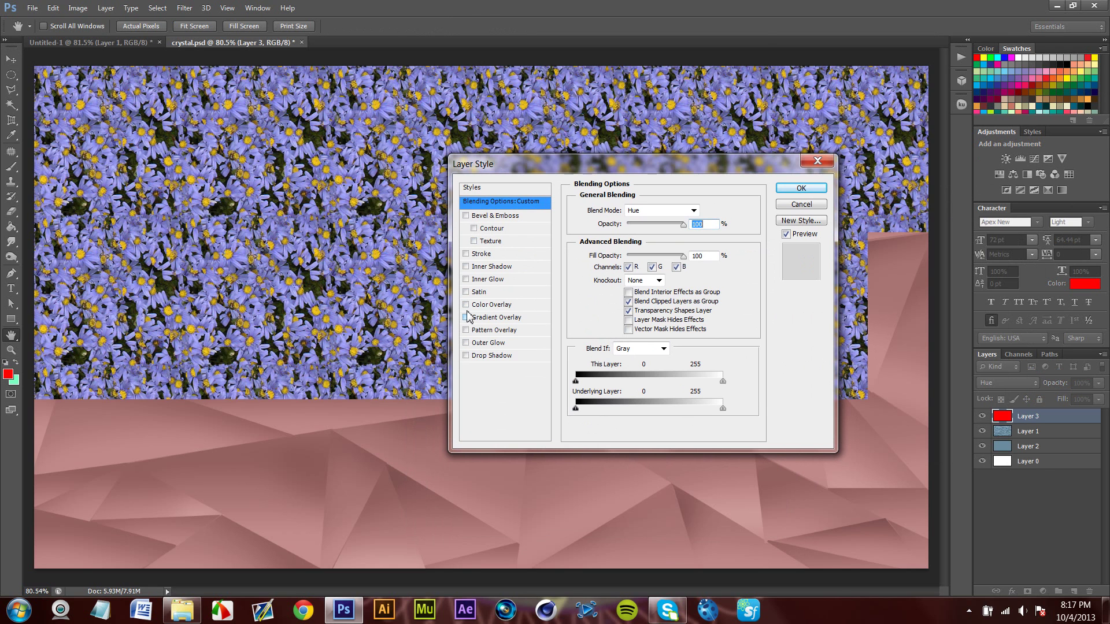
pyautogui.click(469, 318)
pyautogui.click(653, 238)
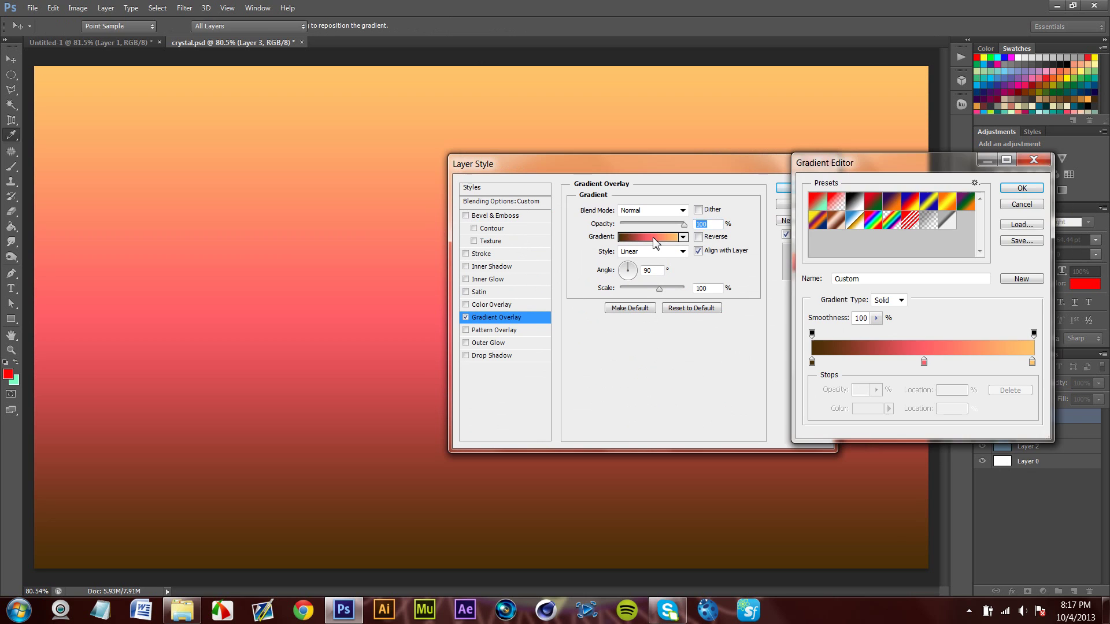
pyautogui.click(874, 222)
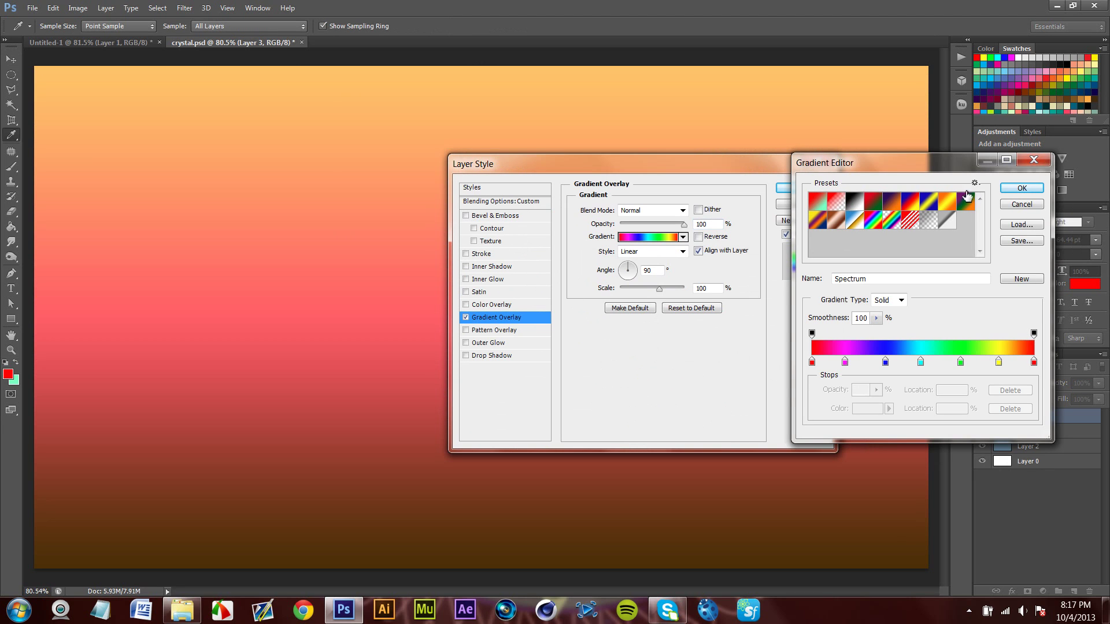
pyautogui.click(1022, 187)
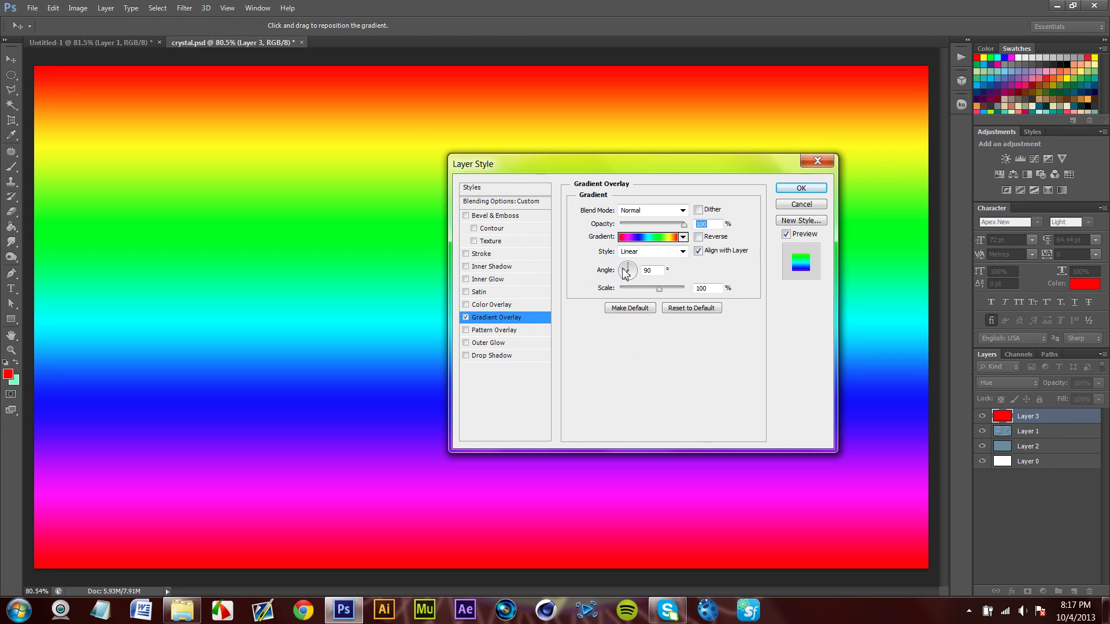
pyautogui.moveTo(623, 268); pyautogui.dragTo(621, 261)
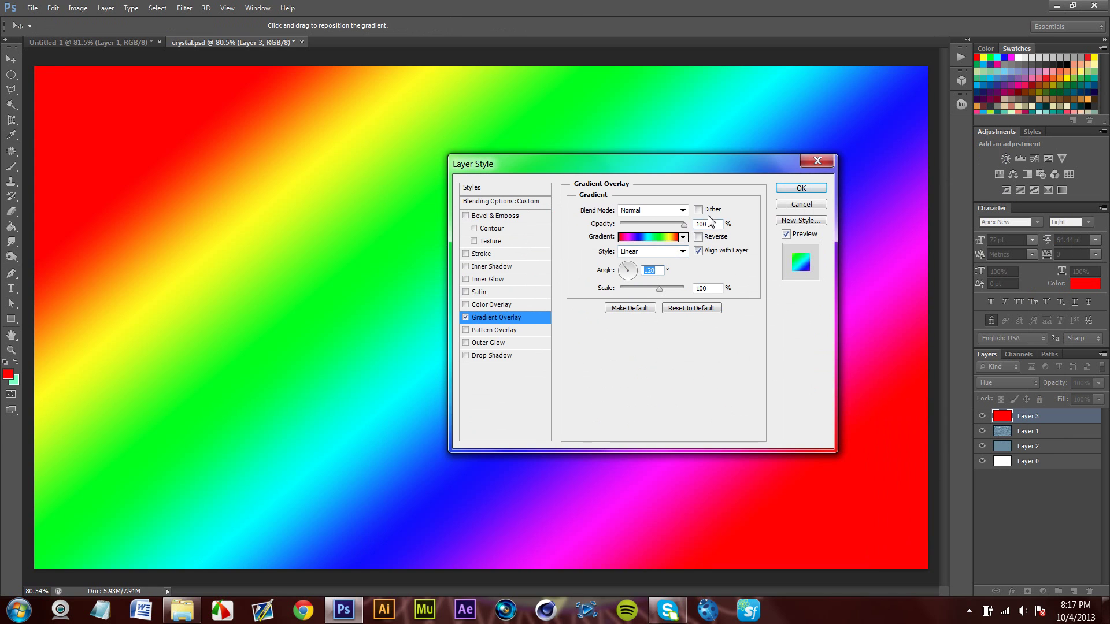
pyautogui.click(803, 188)
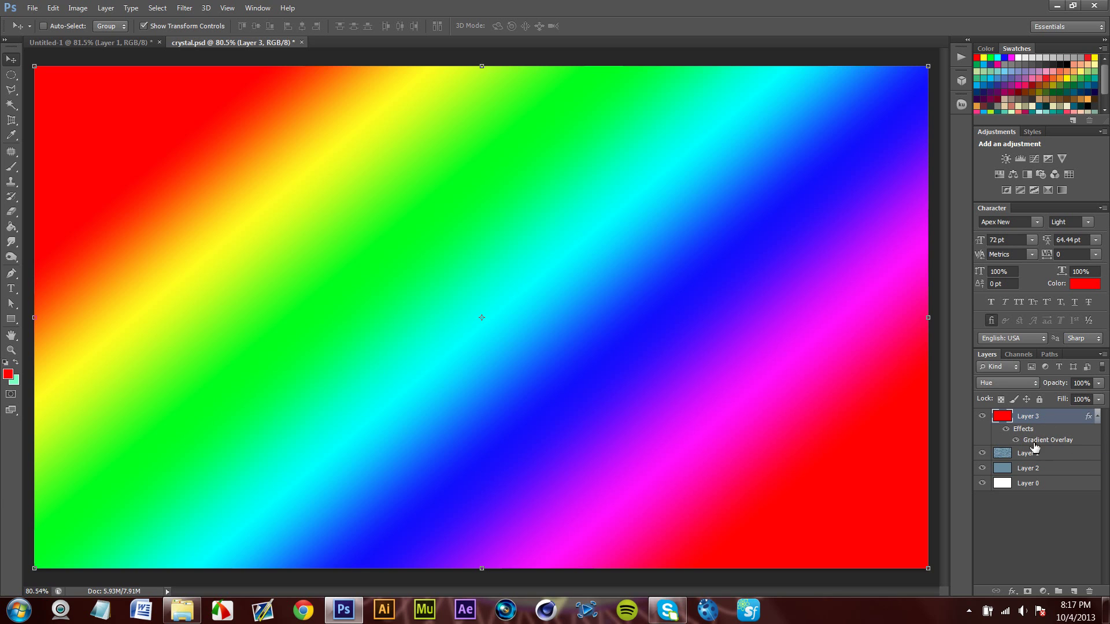
# Merge the rainbow Layer 3 with a new empty layer to form Layer 4
pyautogui.click(1032, 390)
pyautogui.click(1009, 358)
pyautogui.click(1018, 388)
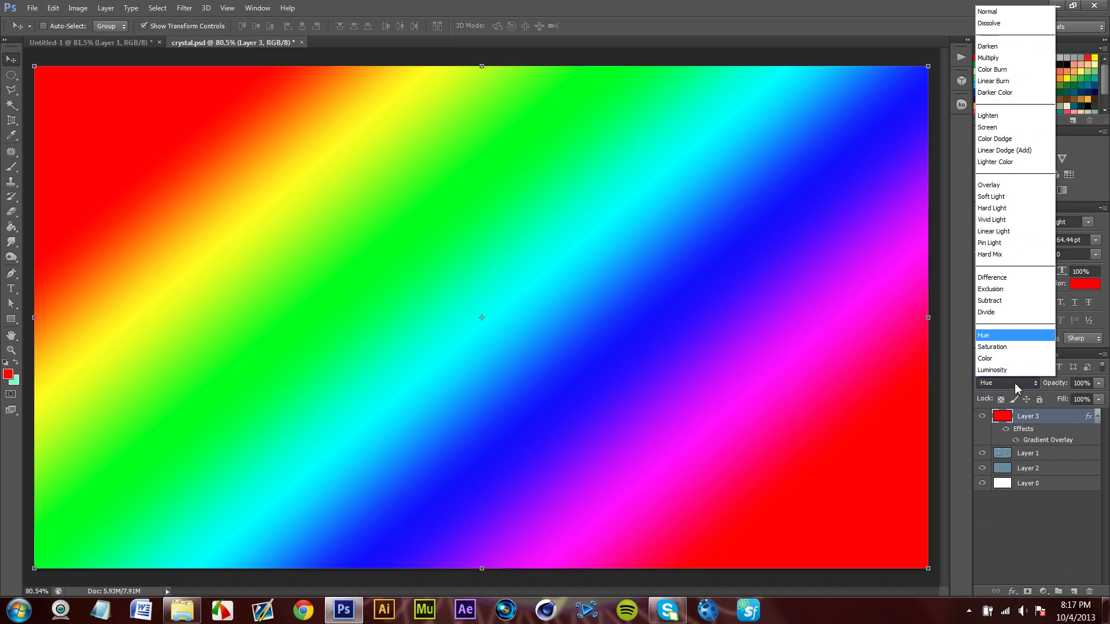
pyautogui.click(1019, 388)
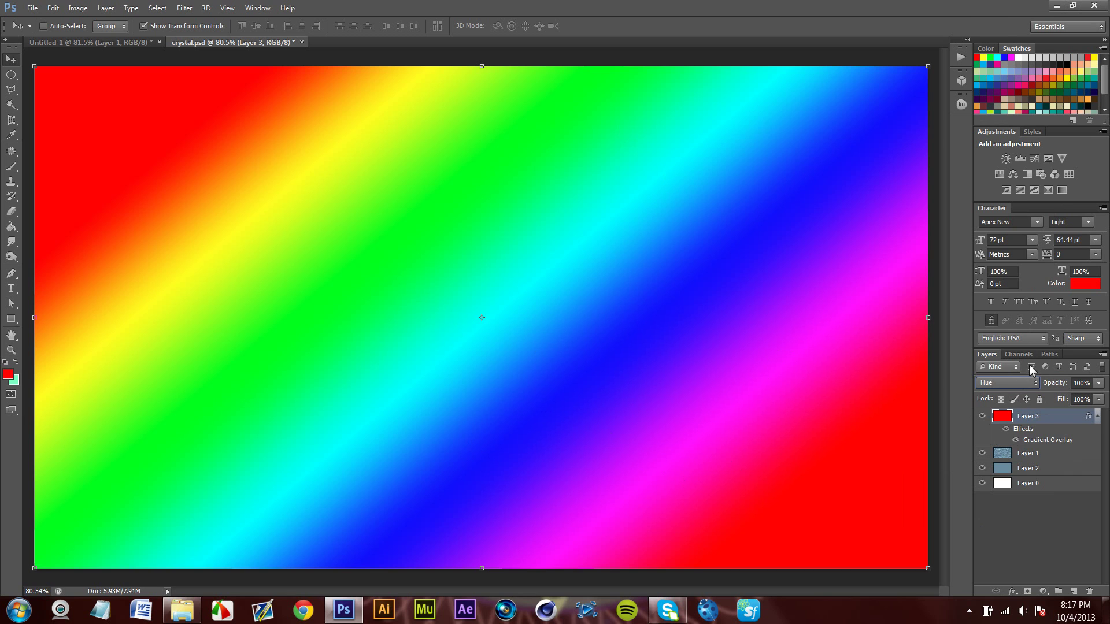
pyautogui.click(1098, 417)
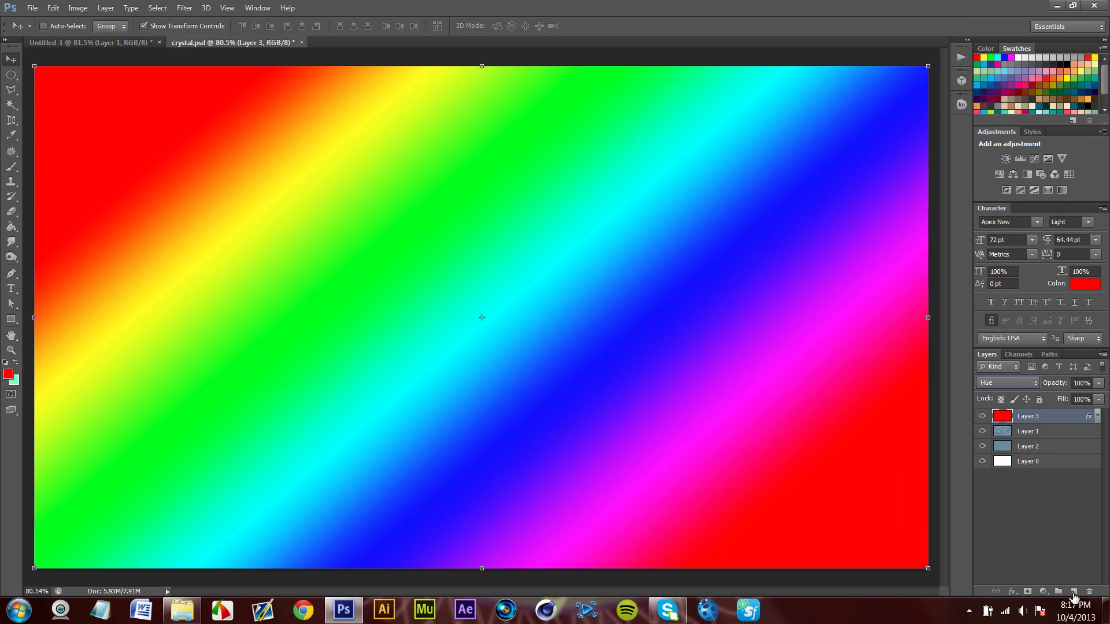
pyautogui.click(1073, 592)
pyautogui.keyDown('shift'); pyautogui.click(1052, 434); pyautogui.keyUp('shift')
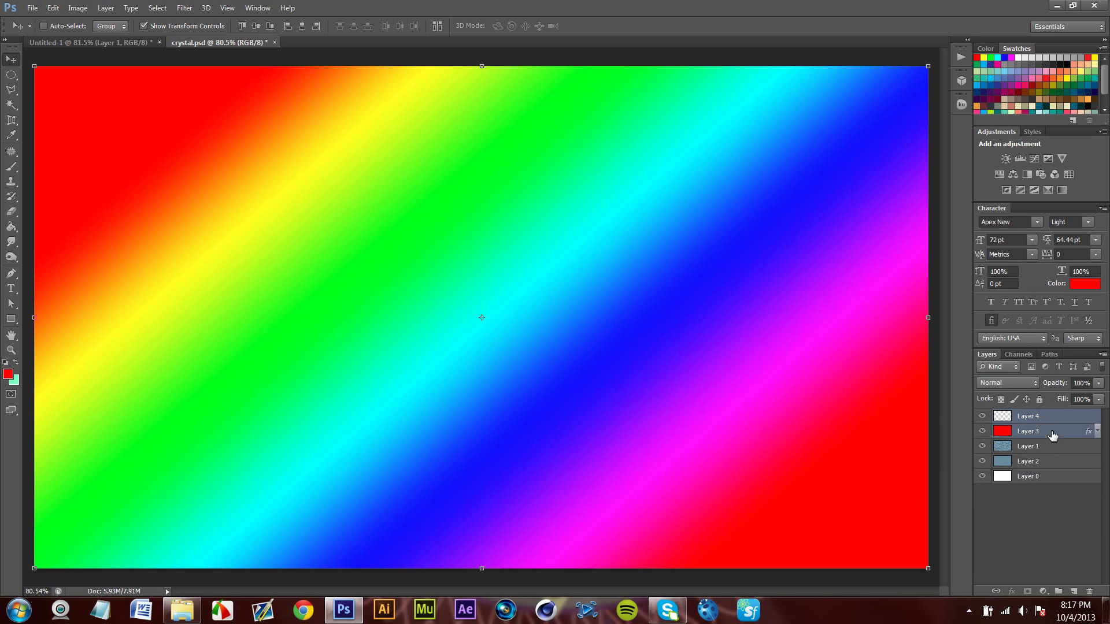
pyautogui.hotkey('ctrl', 'e')
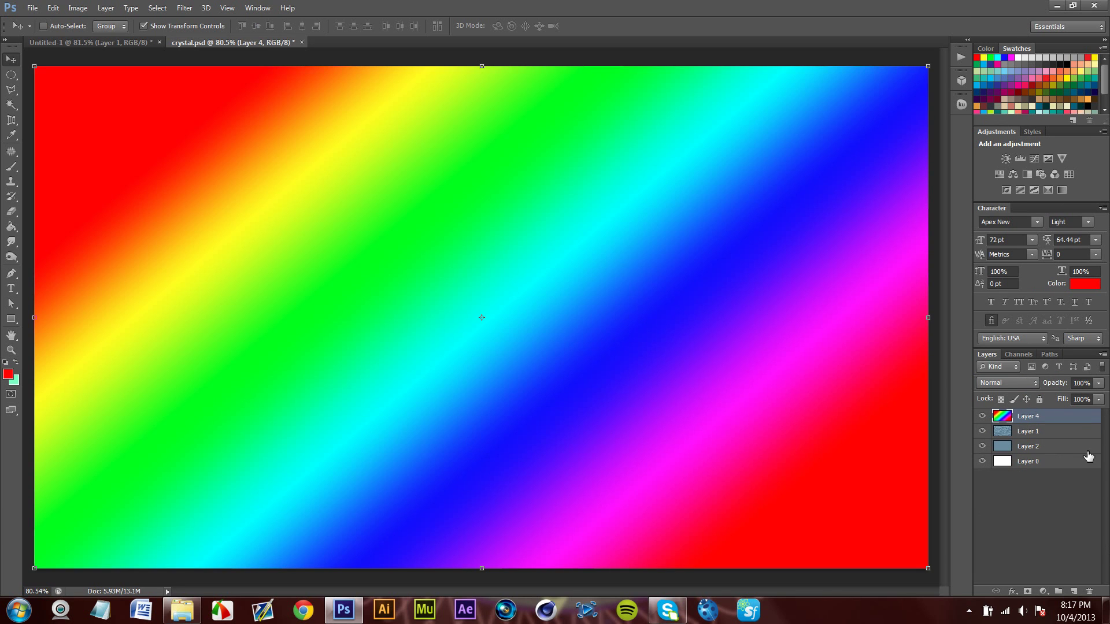
# Try Hue, then cycle the rainbow layer's blend modes to Soft Light
pyautogui.click(983, 417)
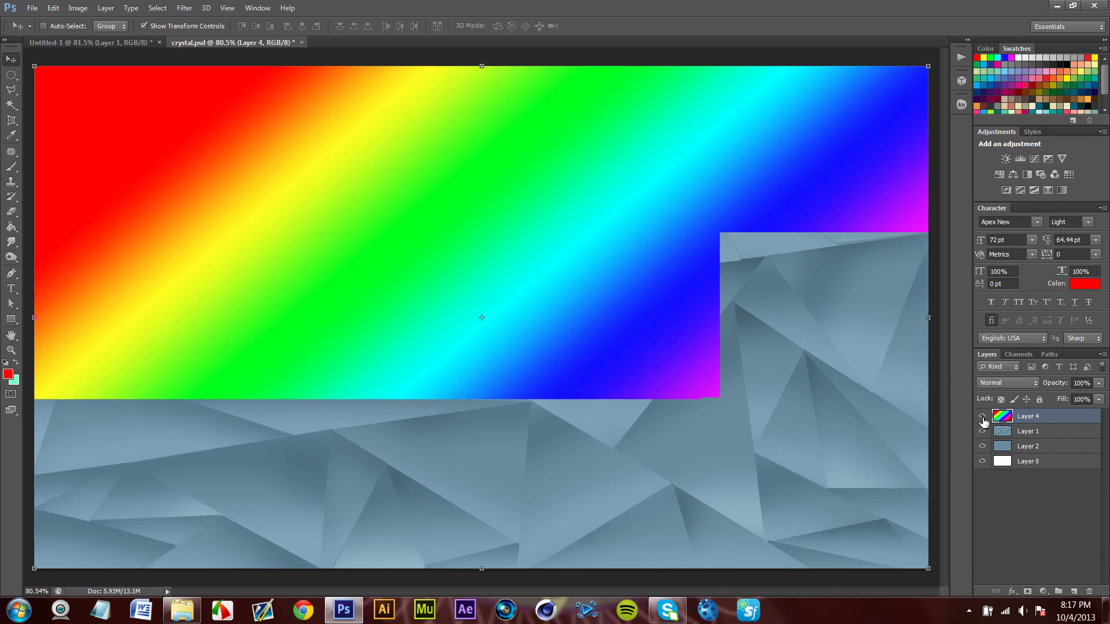
pyautogui.click(983, 417)
pyautogui.click(1032, 383)
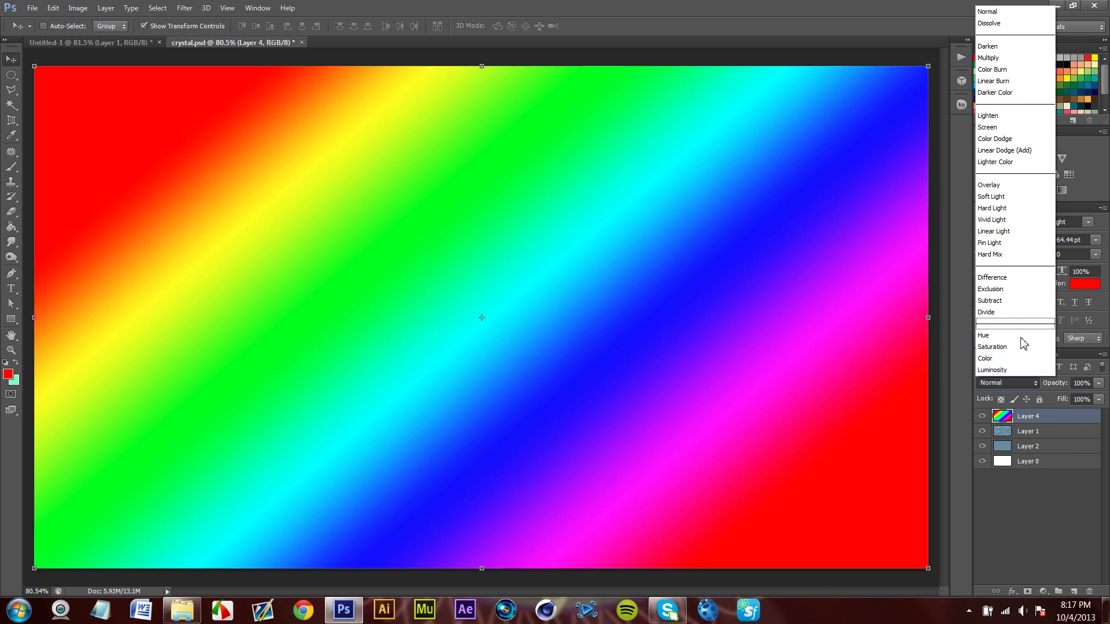
pyautogui.click(1021, 337)
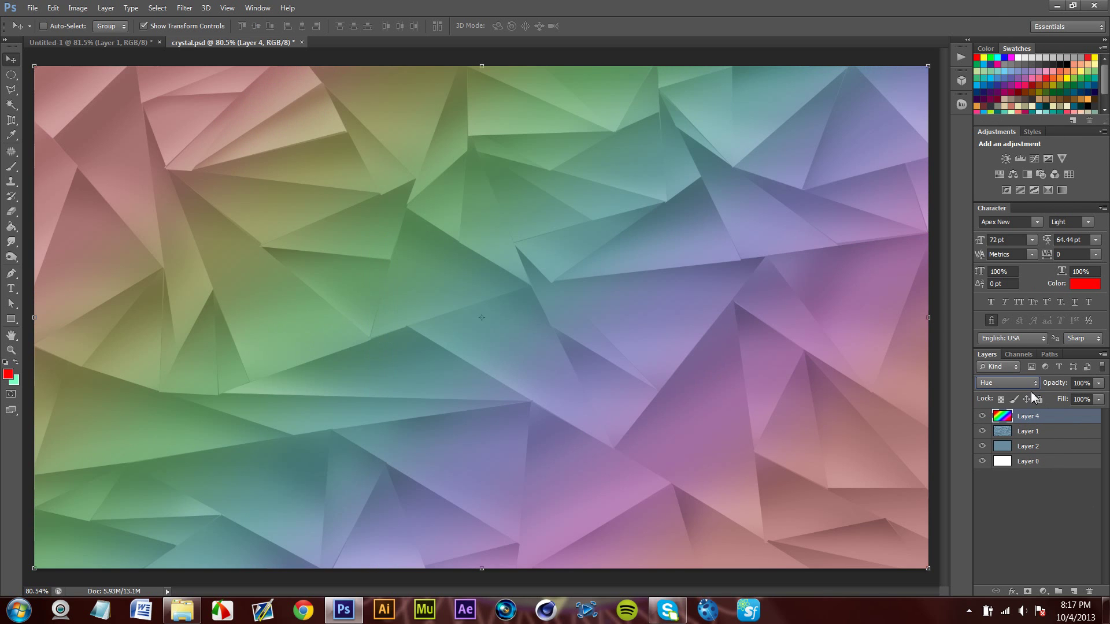
pyautogui.scroll(1, 1029, 387)
pyautogui.scroll(2, 1028, 387)
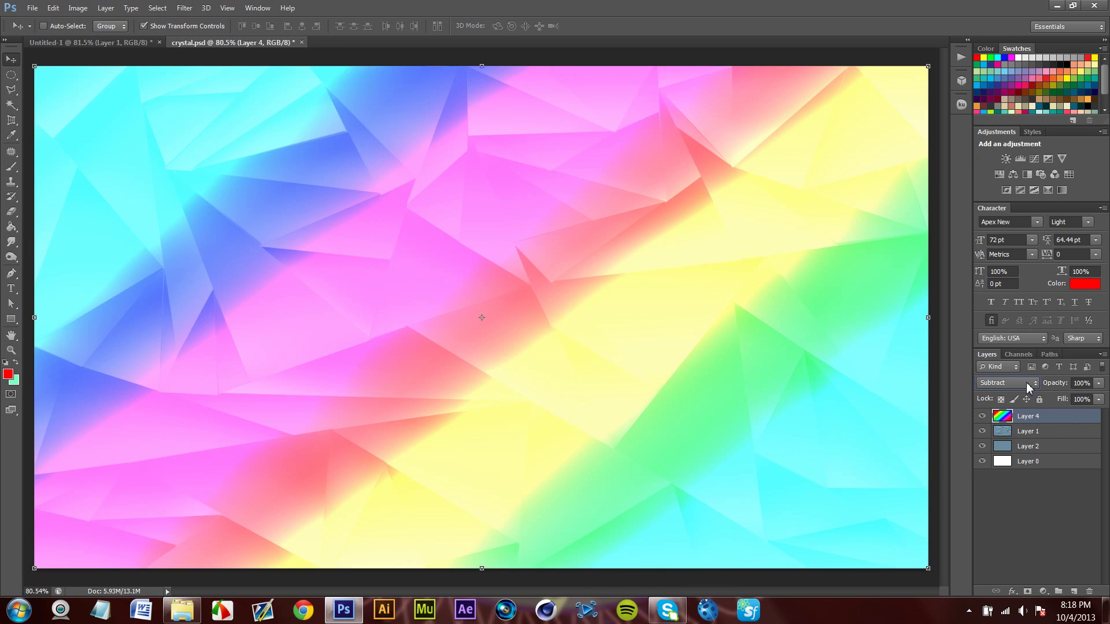
pyautogui.scroll(2, 1027, 387)
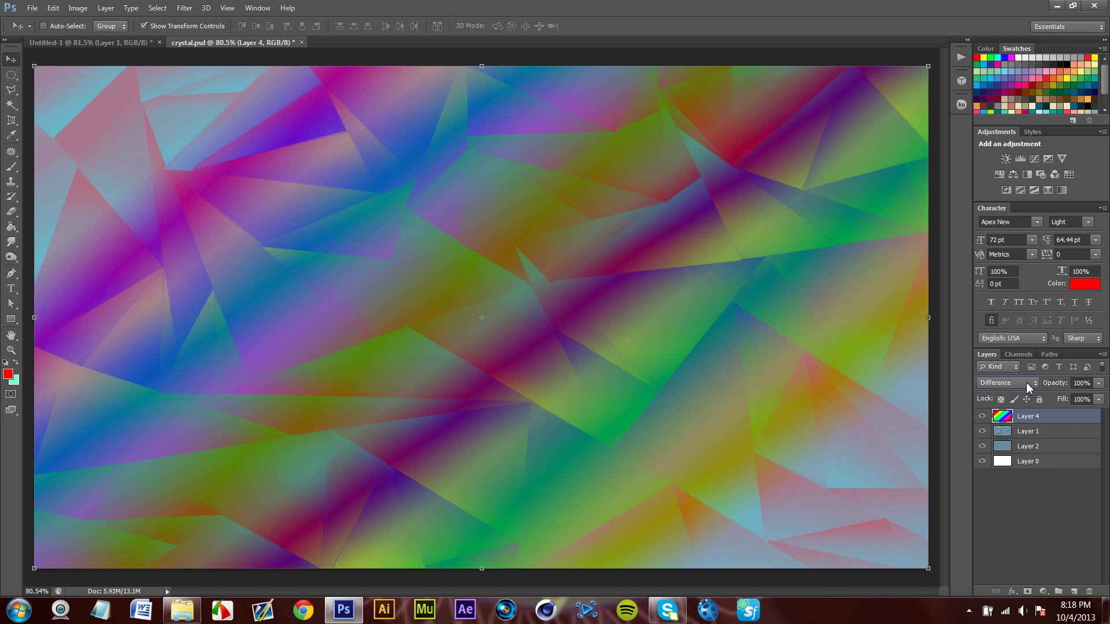
pyautogui.scroll(1, 1028, 388)
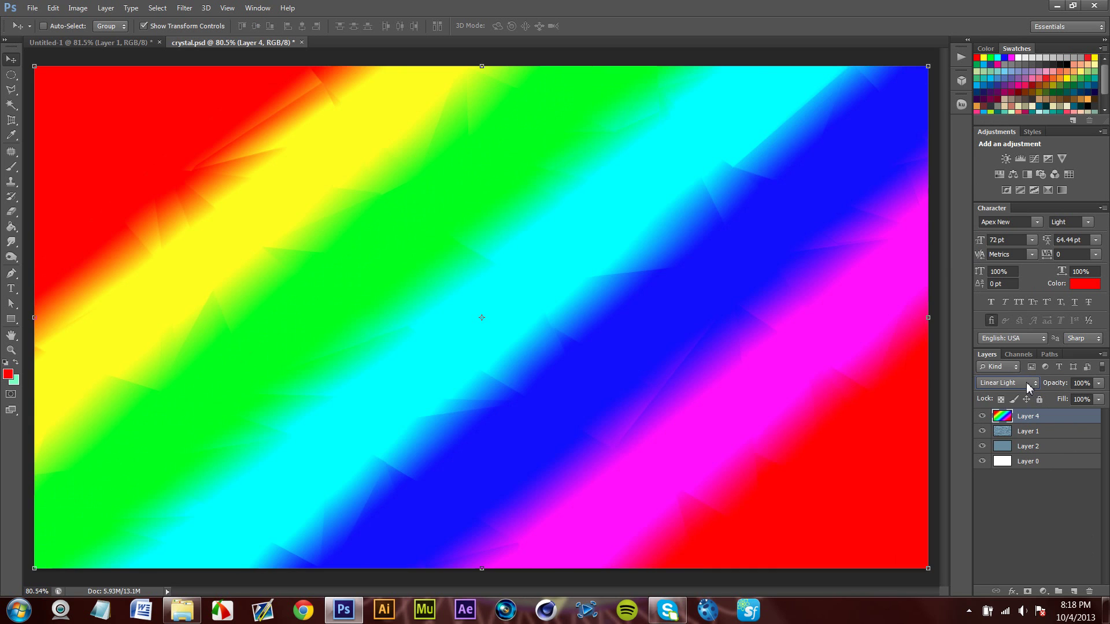
pyautogui.scroll(1, 1027, 387)
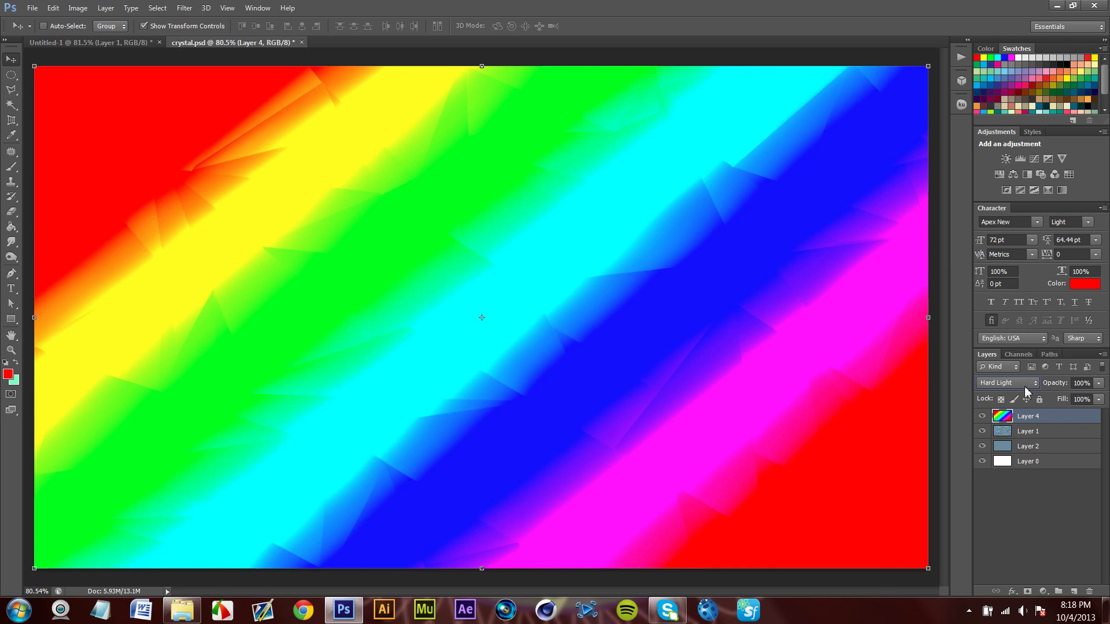
pyautogui.scroll(1, 1027, 388)
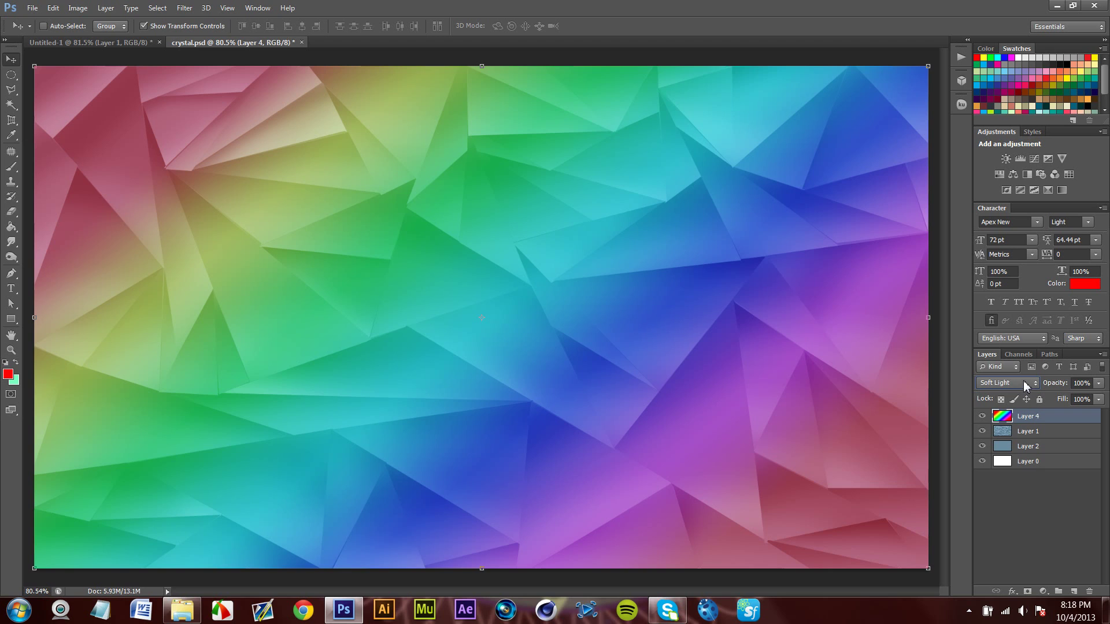
pyautogui.click(1036, 476)
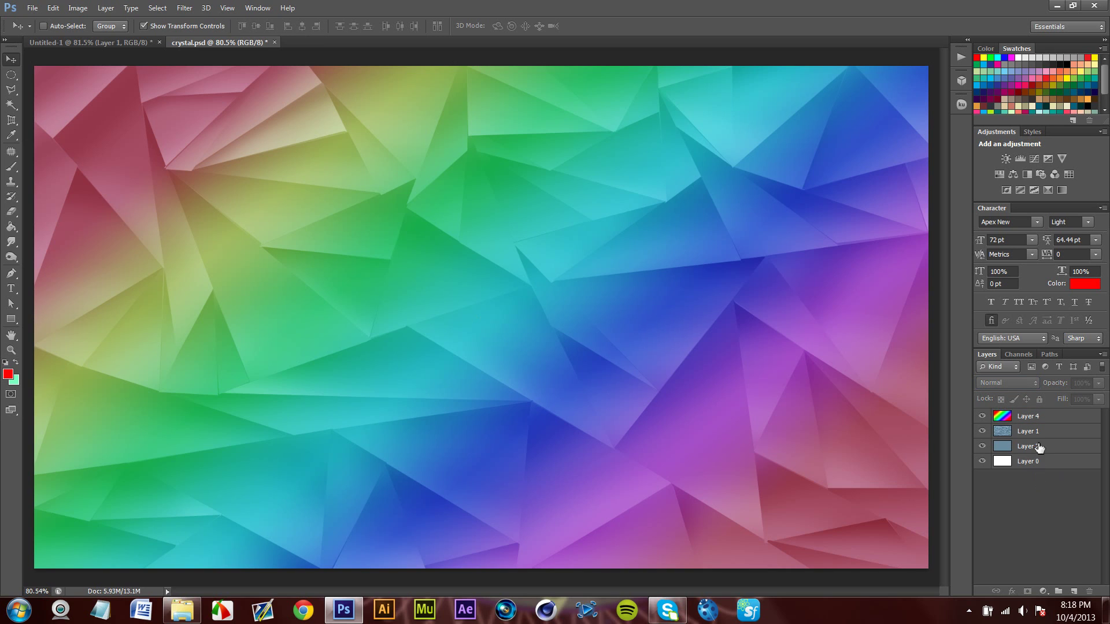